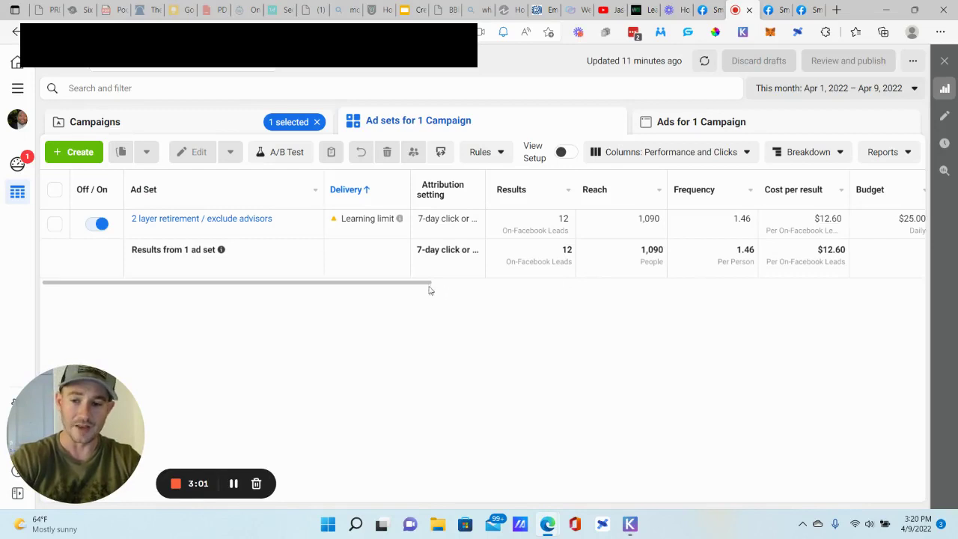
- Scroll the ad set table right to show $151.22 spent, the ongoing schedule, impressions and CPM
scroll(418, 283, "right", 1)
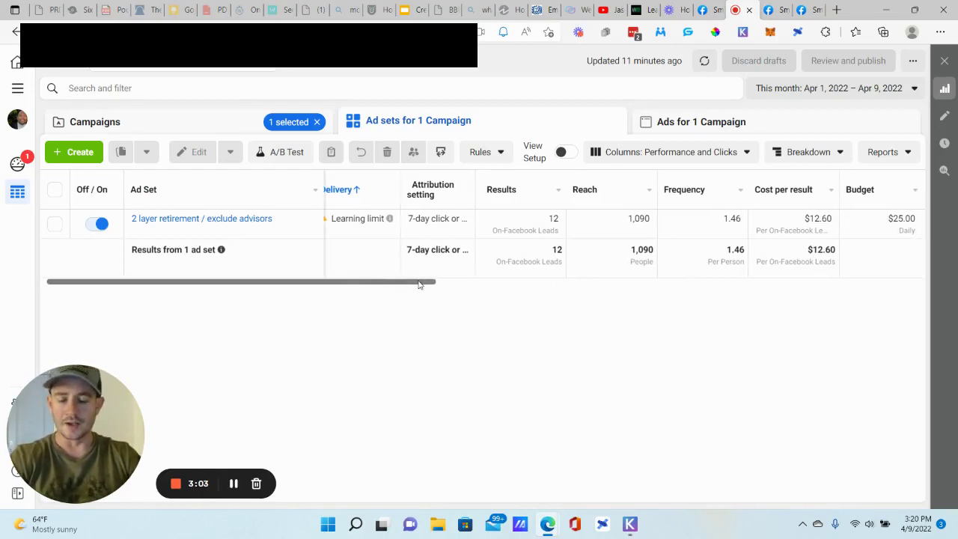
left_click_drag(416, 285, 410, 286)
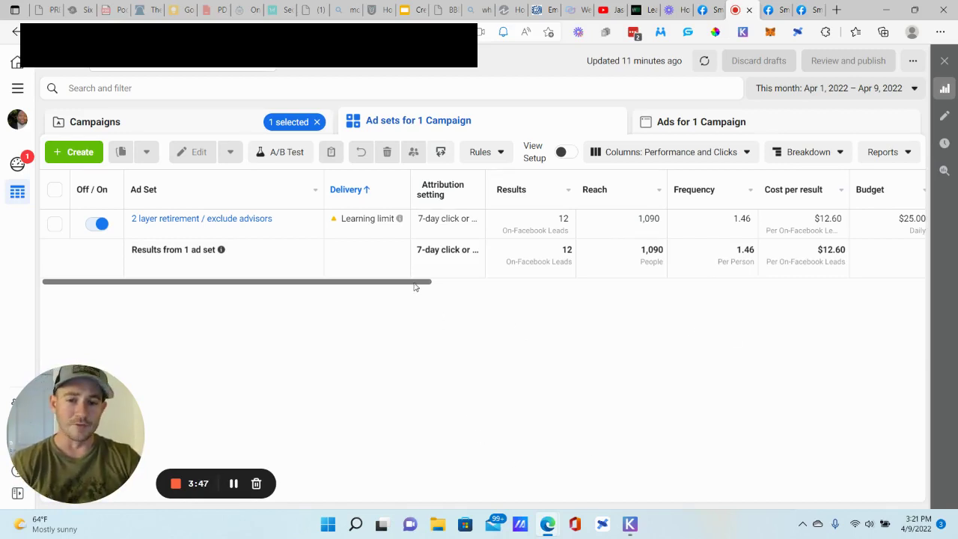
left_click_drag(417, 283, 566, 287)
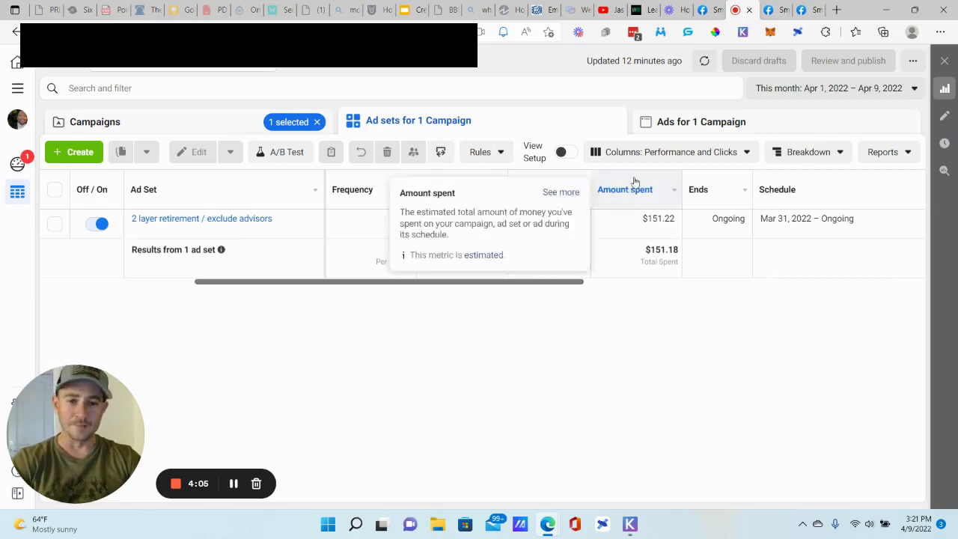
- Scroll further right to show 33 link clicks, $4.58 CPC, 2.07% CTR and 72 total clicks
left_click_drag(571, 284, 524, 292)
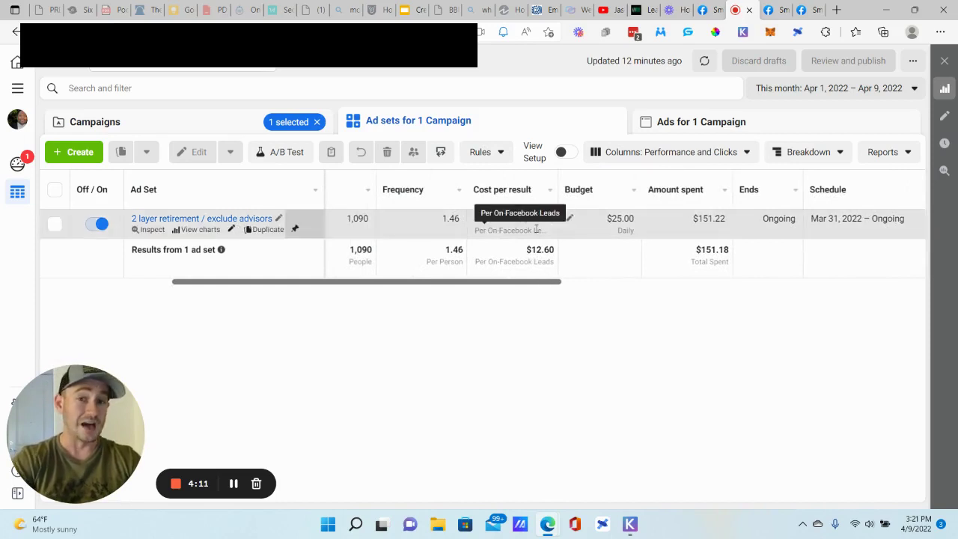
left_click_drag(535, 286, 809, 297)
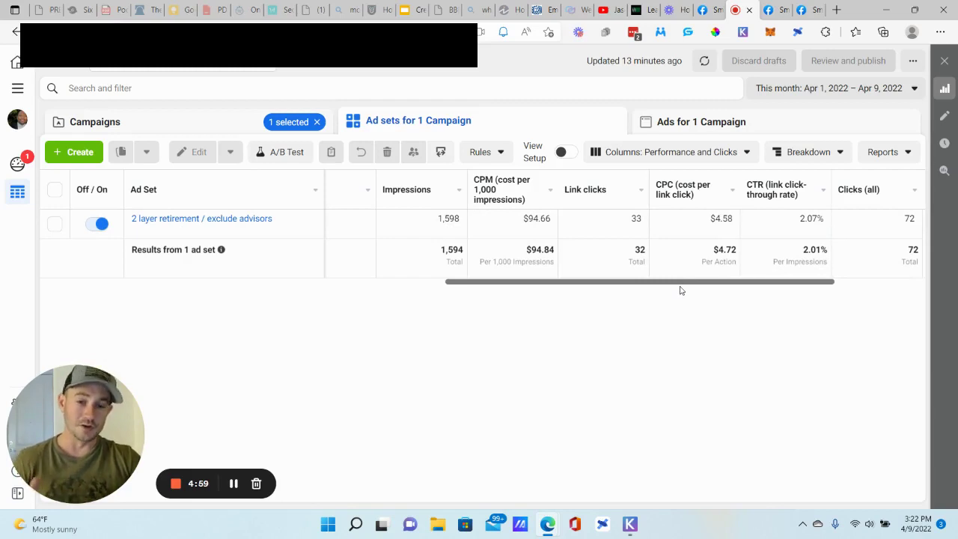
left_click_drag(680, 291, 725, 289)
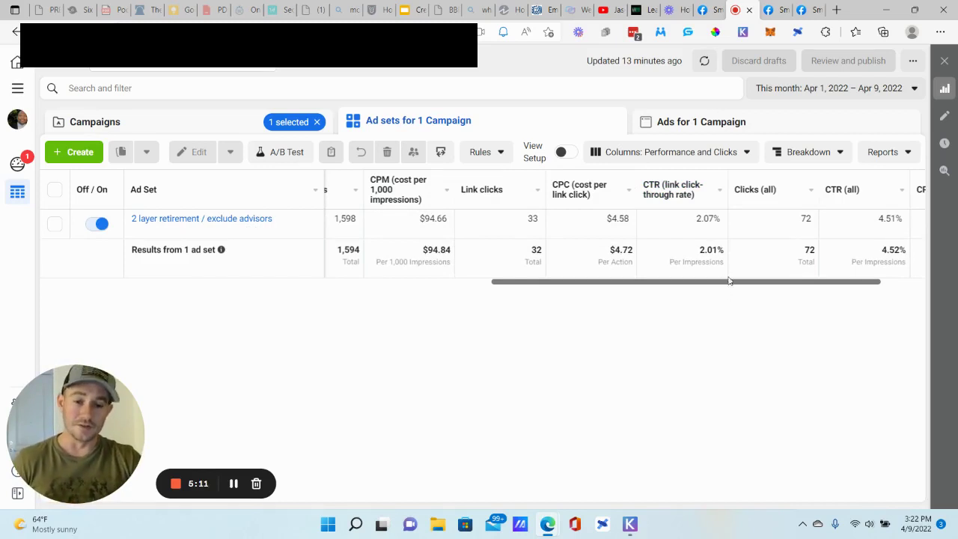
left_click_drag(732, 290, 464, 298)
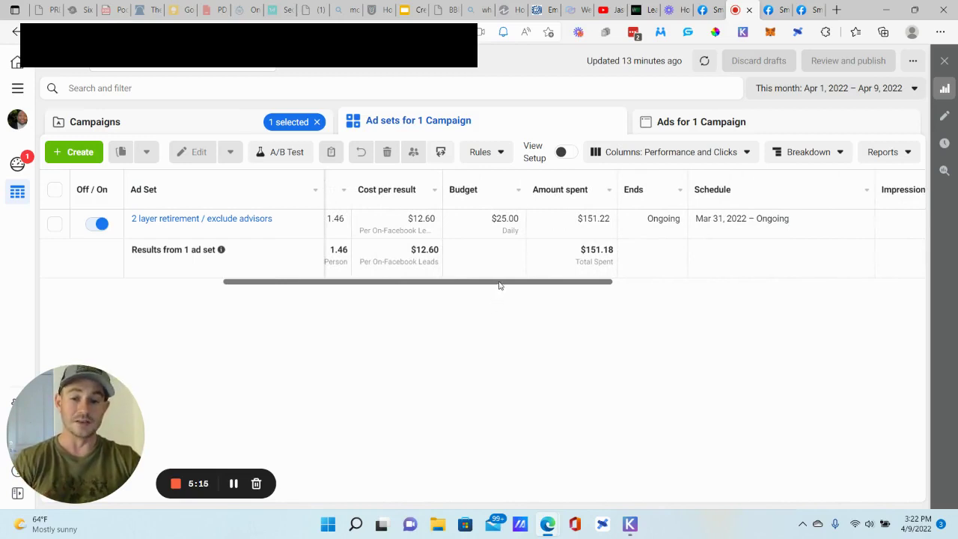
left_click_drag(499, 283, 731, 296)
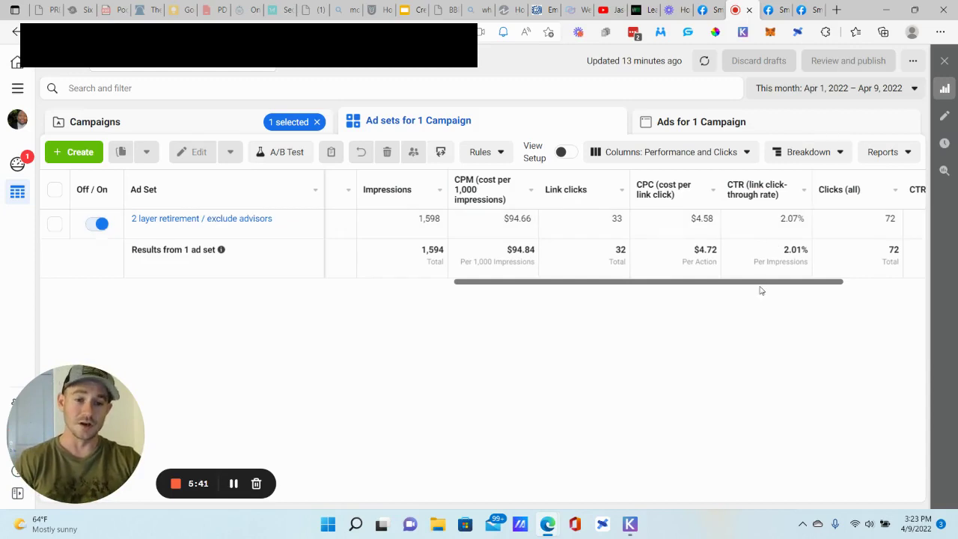
left_click_drag(760, 283, 784, 284)
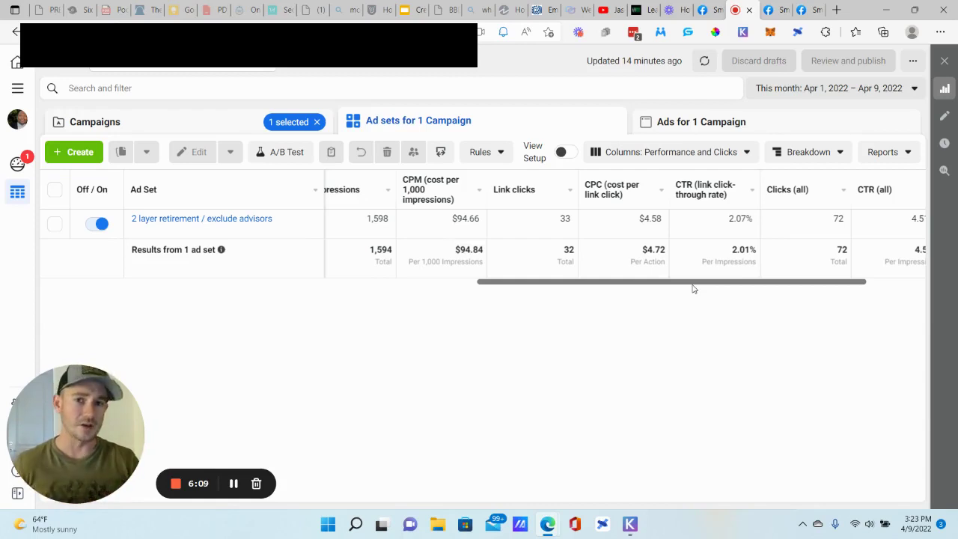
left_click_drag(692, 288, 679, 285)
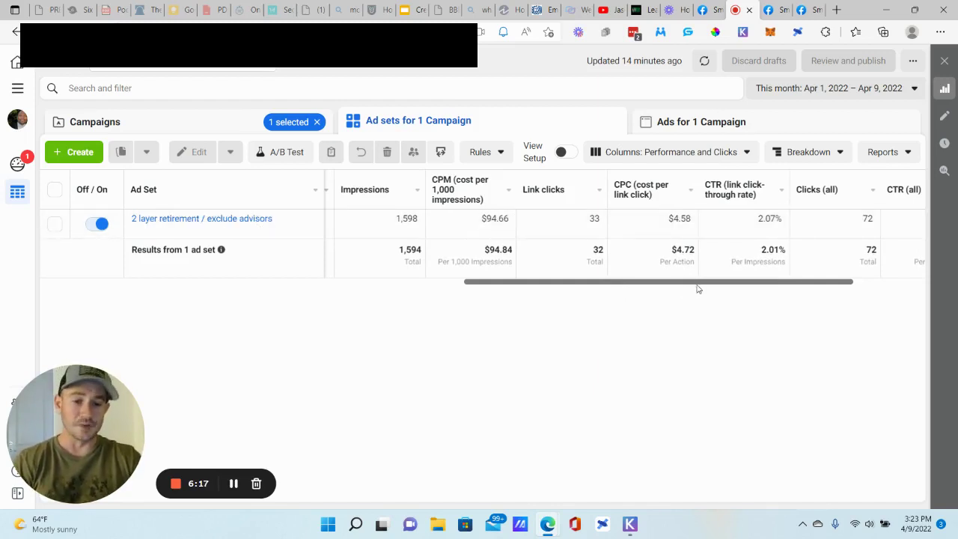
left_click_drag(697, 289, 731, 285)
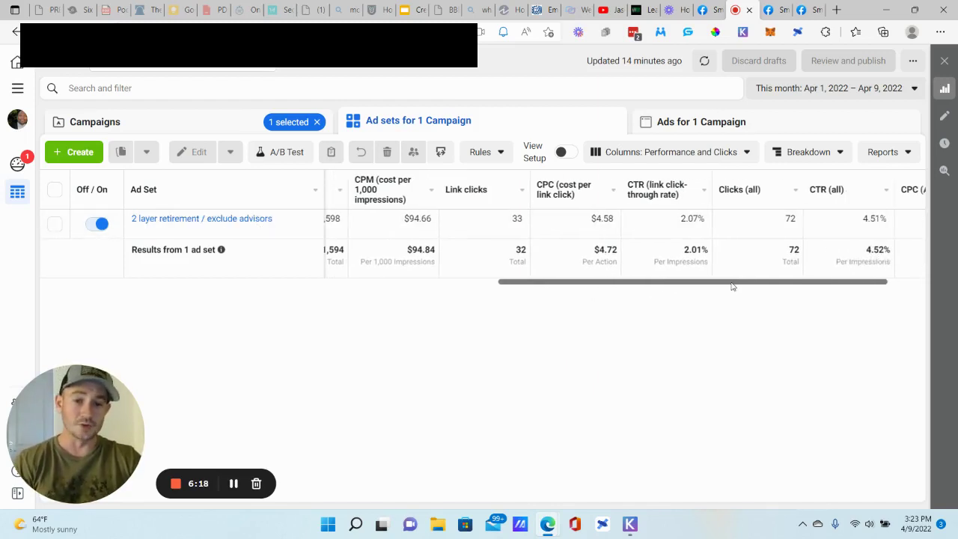
- List the campaign's three ads and open Single image 1 for editing
left_click(693, 124)
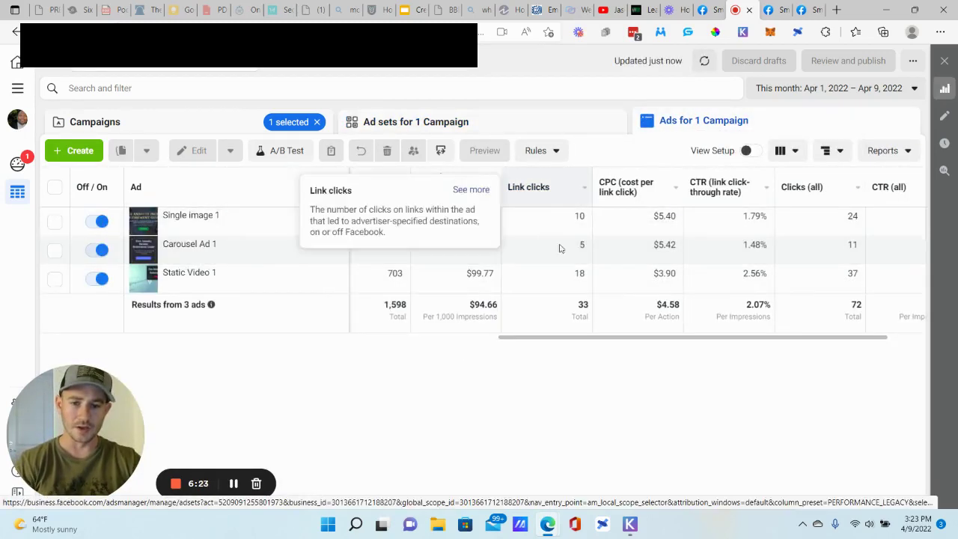
left_click_drag(624, 338, 179, 340)
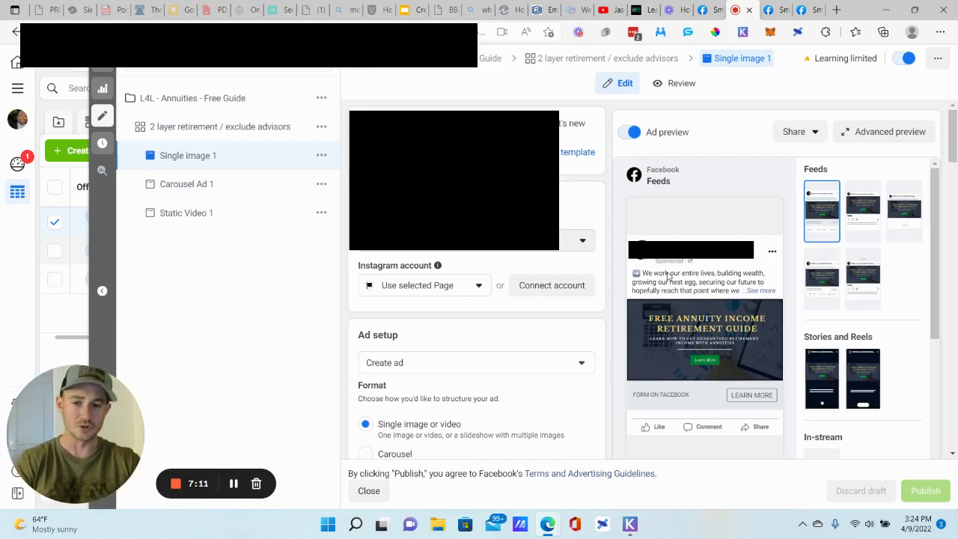
- Scroll the Single image 1 editor down to its Instant form destination, Annuity Guide 3
scroll(477, 337, "down", 2)
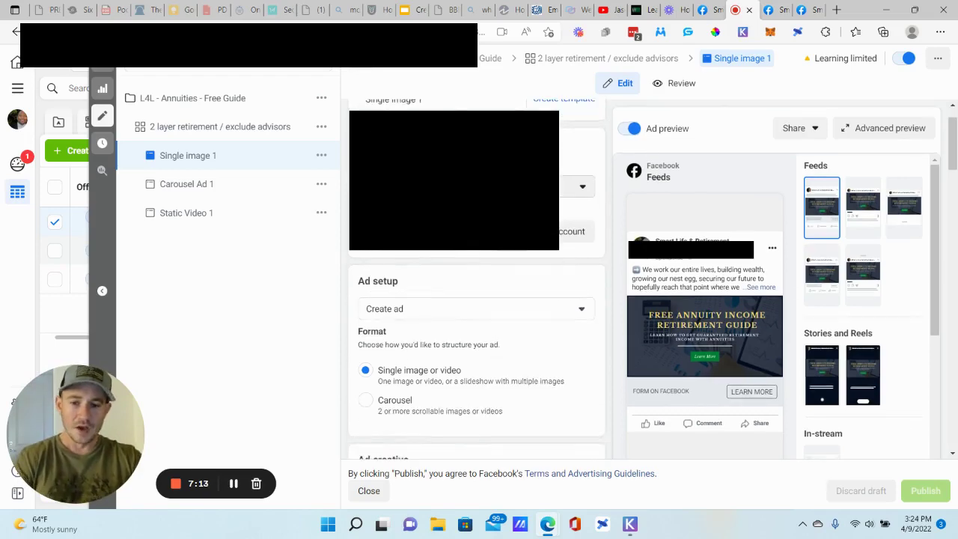
scroll(516, 202, "down", 15)
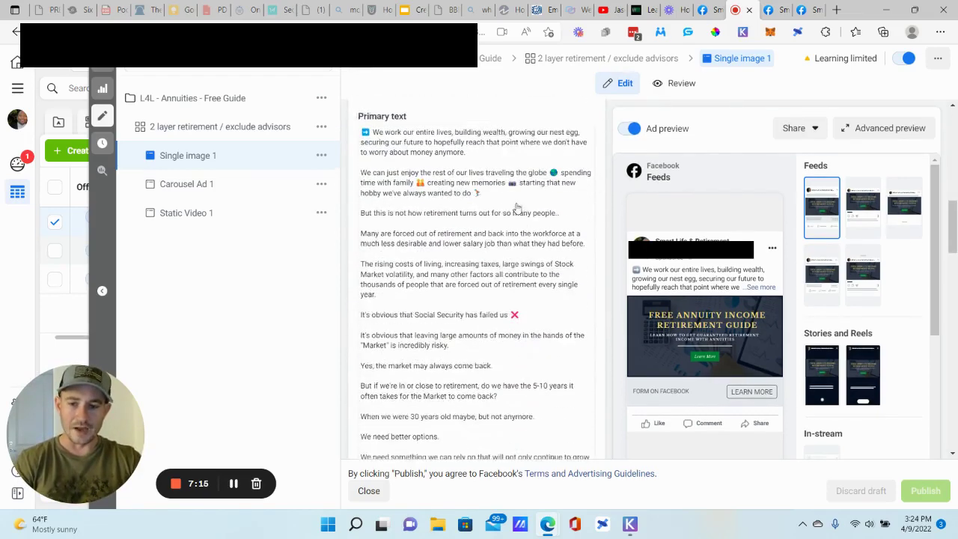
scroll(517, 202, "down", 2)
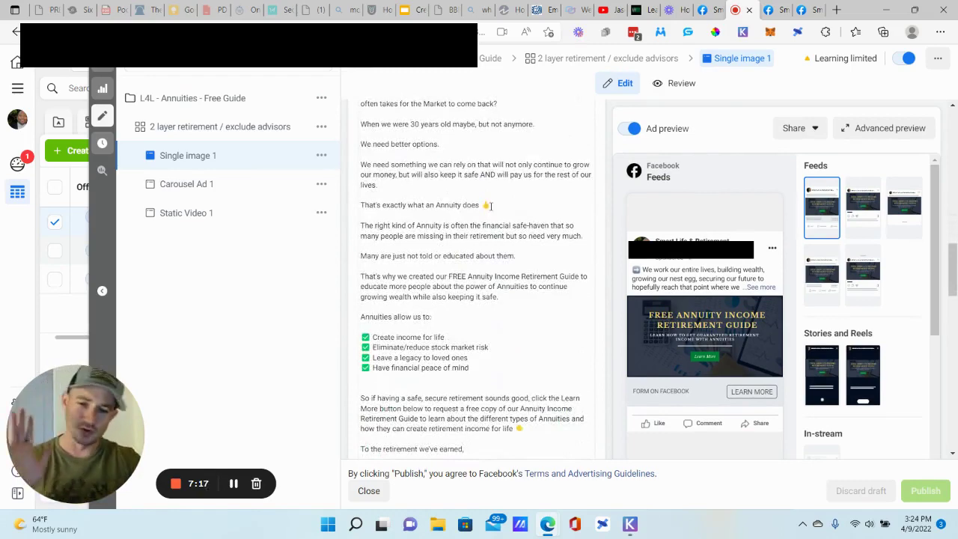
scroll(490, 205, "down", 6)
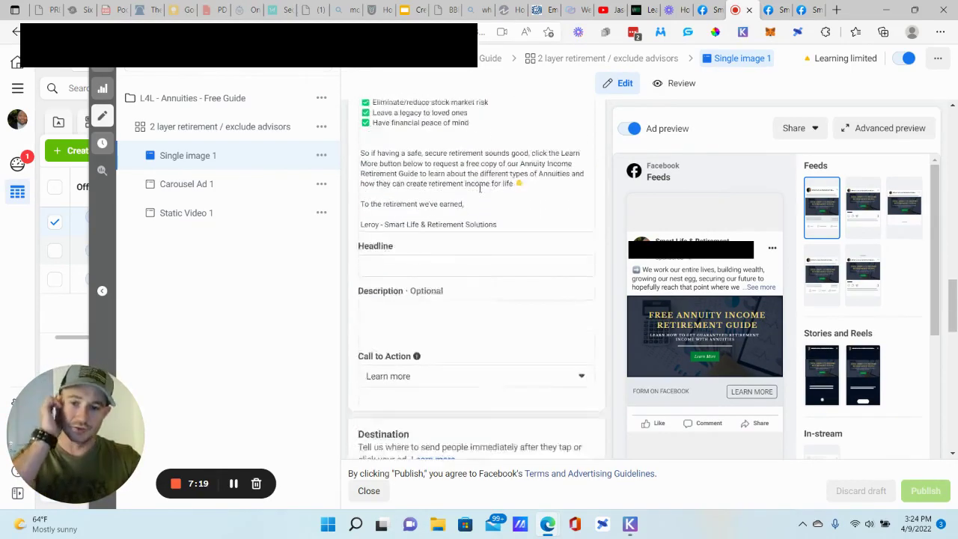
scroll(483, 199, "down", 2)
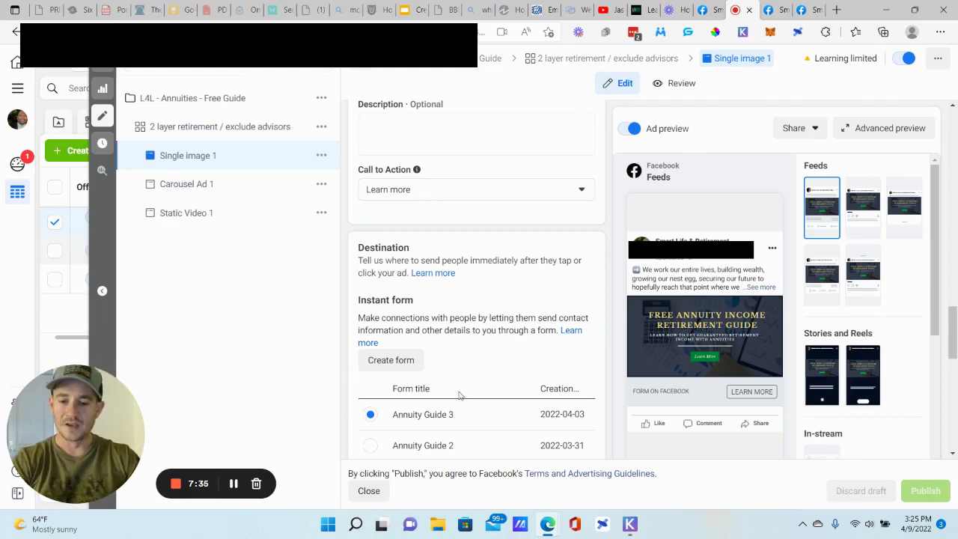
mouse_move(492, 412)
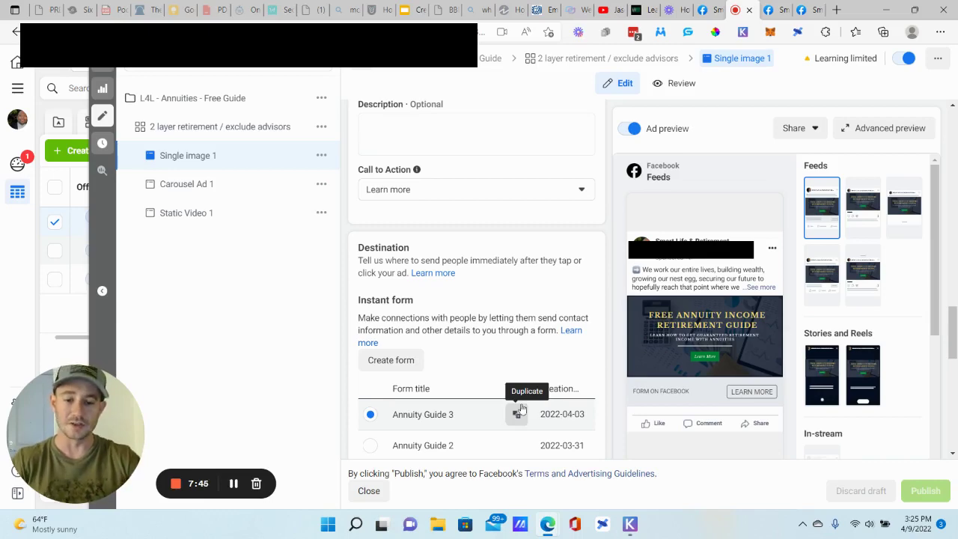
scroll(466, 293, "down", 3)
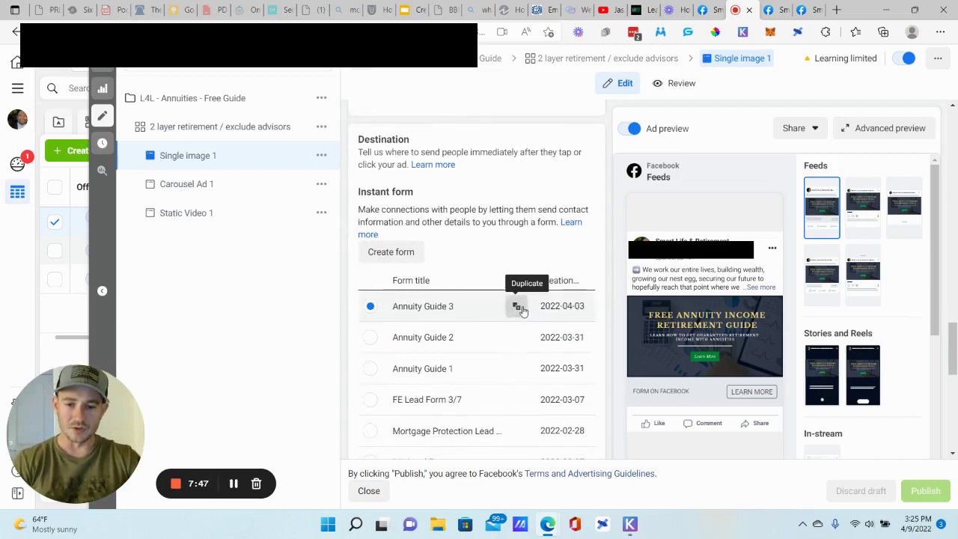
- Duplicate the Annuity Guide 3 form and view its completion message with the Click Here To Schedule link
left_click(516, 306)
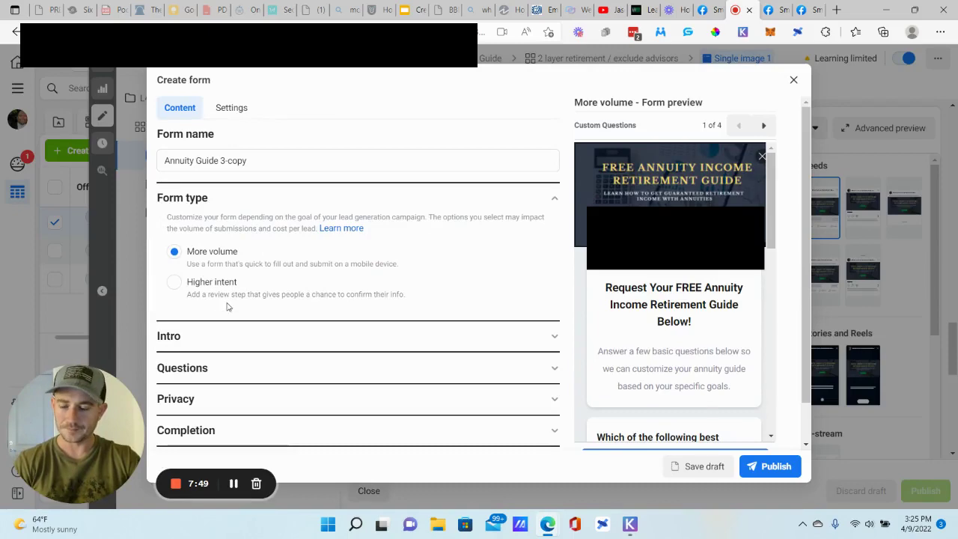
left_click(203, 369)
scroll(389, 295, "down", 2)
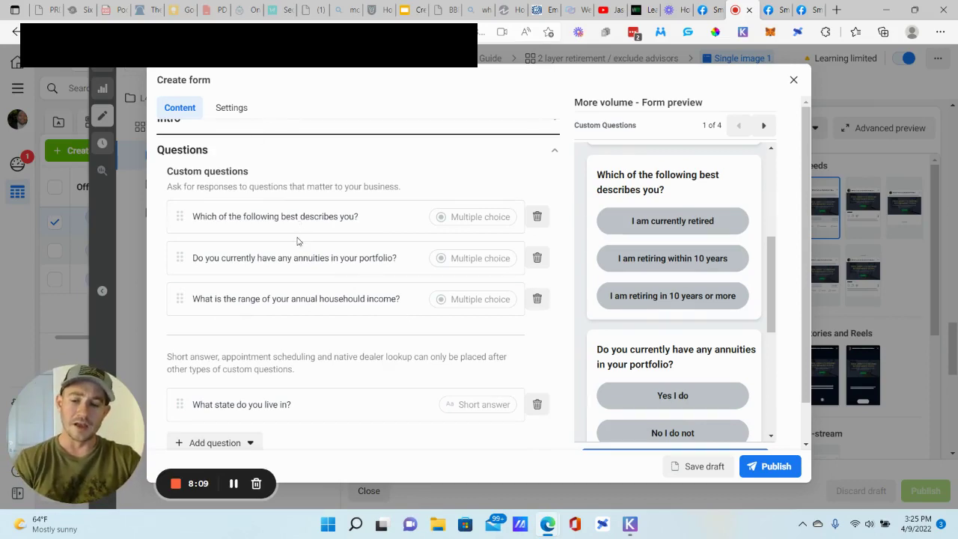
scroll(284, 224, "down", 5)
scroll(274, 359, "down", 1)
left_click(213, 433)
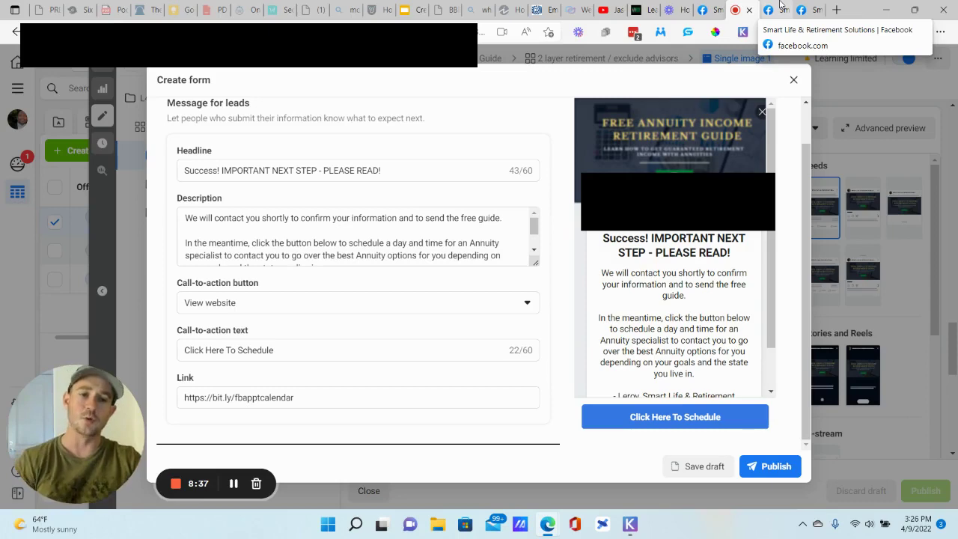
- Go to Leads Center and list the lead forms available for filtering, including Annuity Guide 1–3
left_click(778, 9)
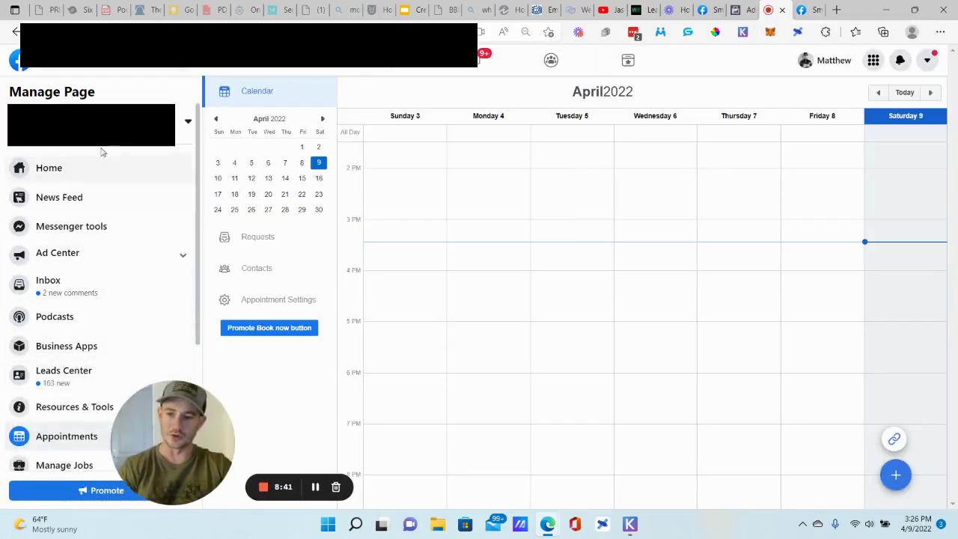
left_click(74, 377)
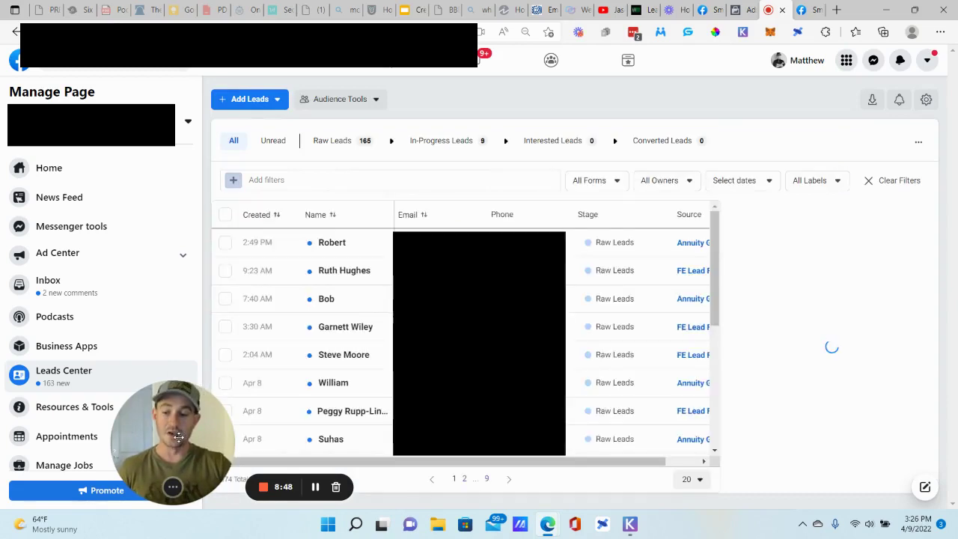
left_click_drag(179, 437, 87, 427)
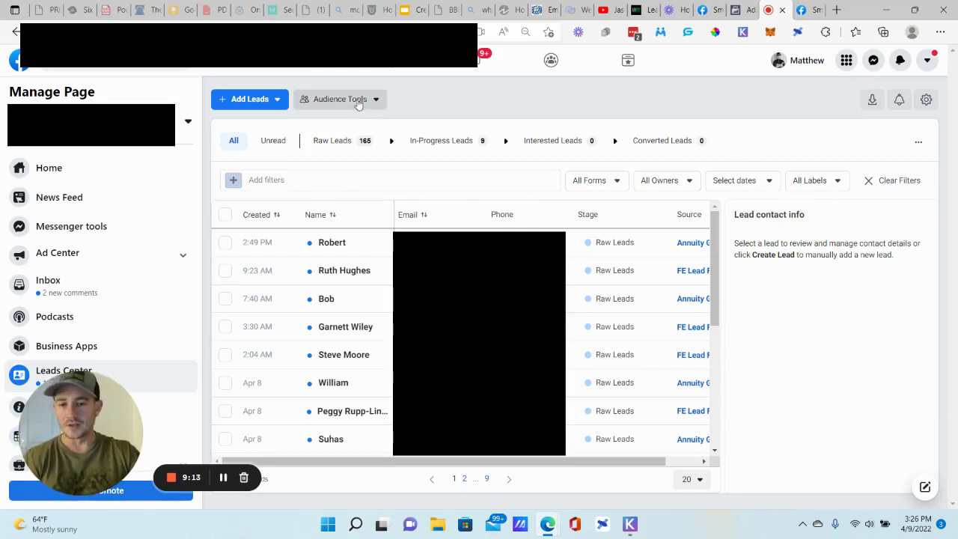
left_click(610, 185)
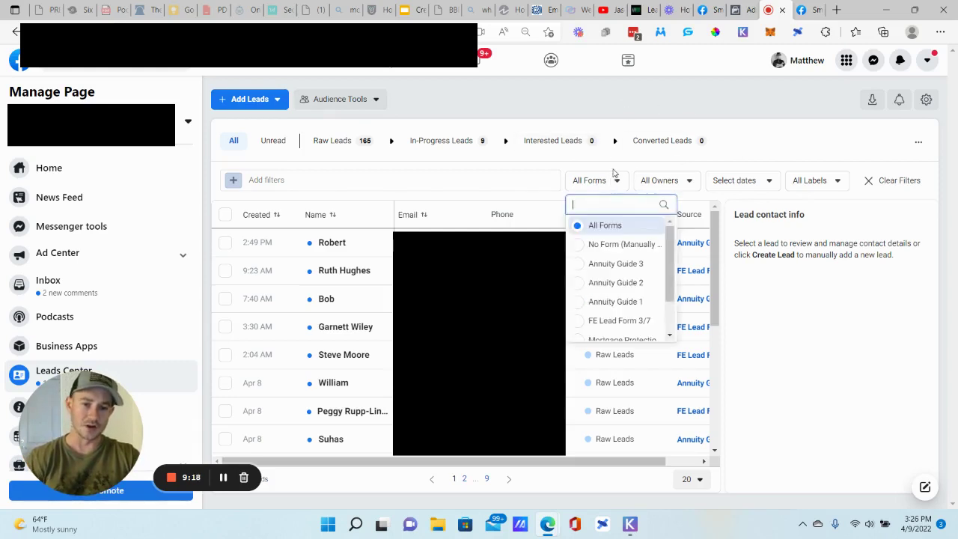
- Filter leads to the Annuity Guide 3 form (13 leads) and open the Apr 4 lead's details
left_click(623, 265)
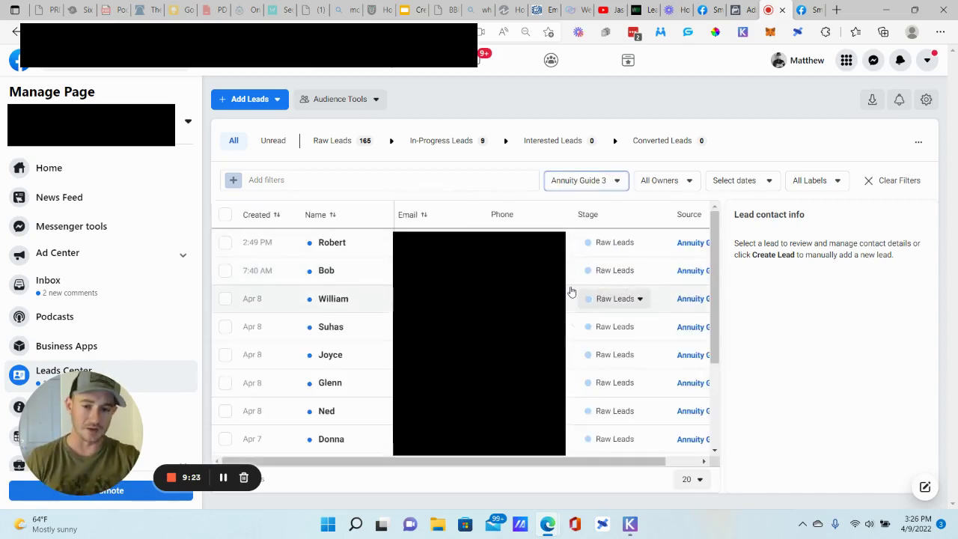
scroll(571, 291, "down", 2)
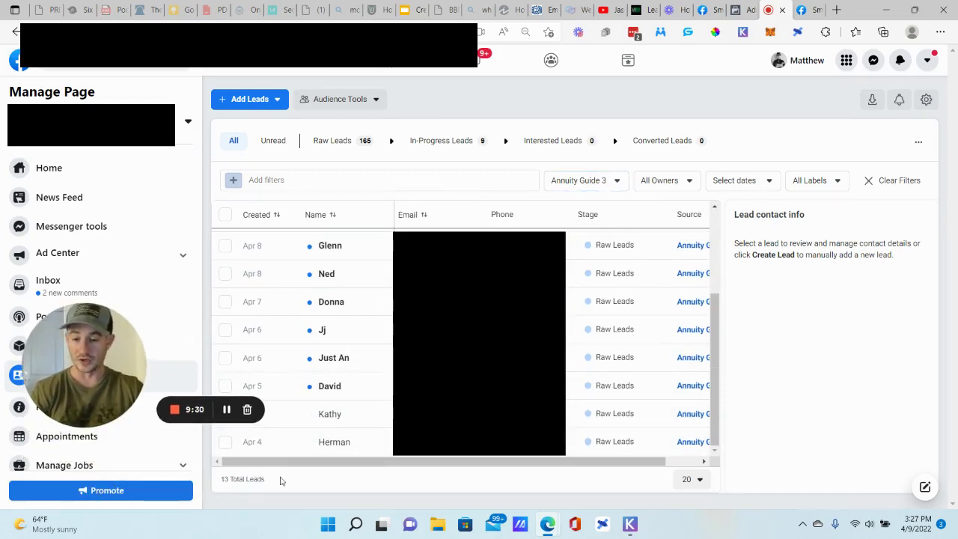
scroll(612, 374, "up", 1)
scroll(612, 368, "up", 2)
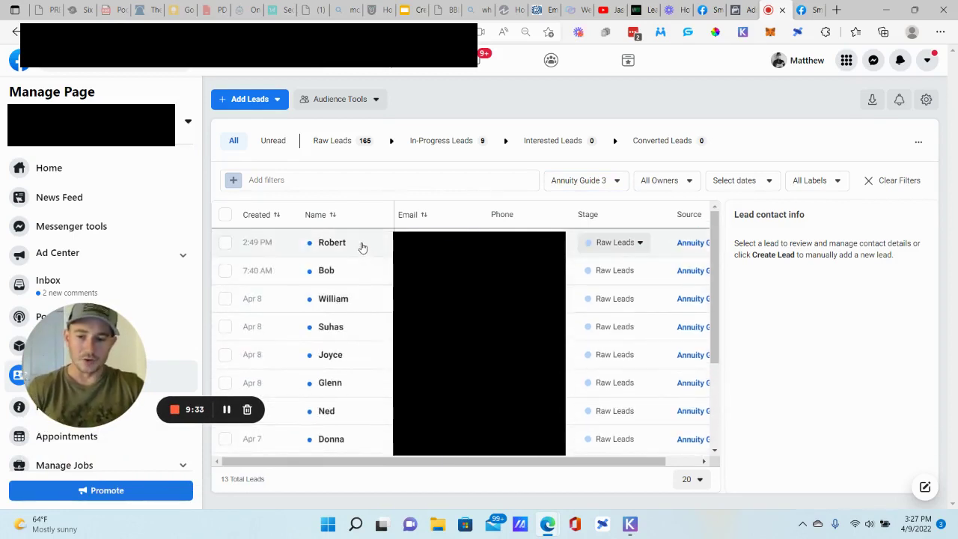
scroll(375, 359, "down", 3)
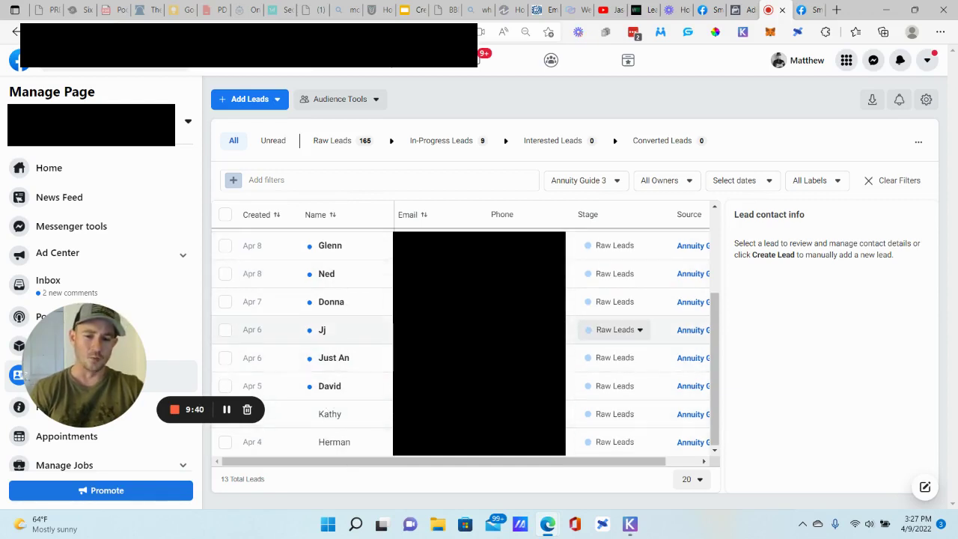
left_click(344, 442)
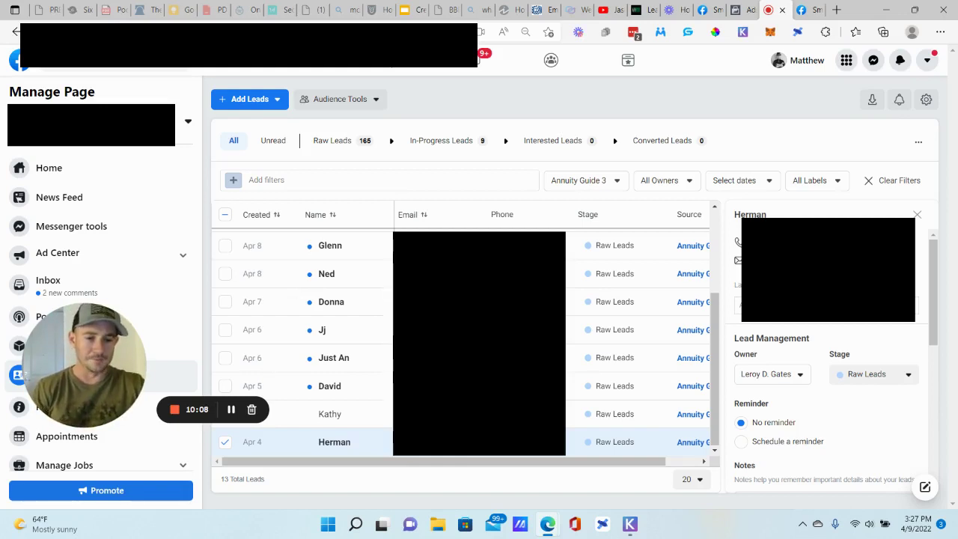
scroll(805, 298, "down", 2)
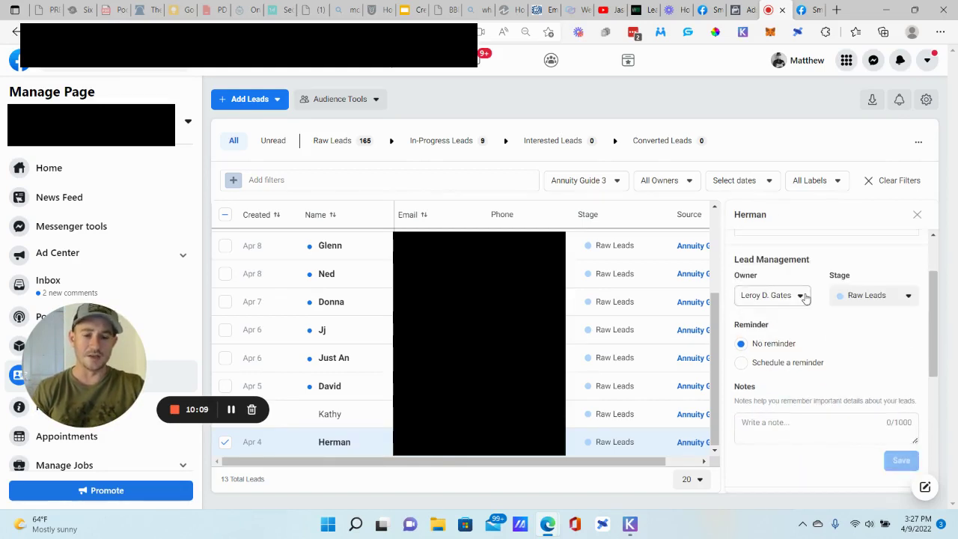
left_click(800, 296)
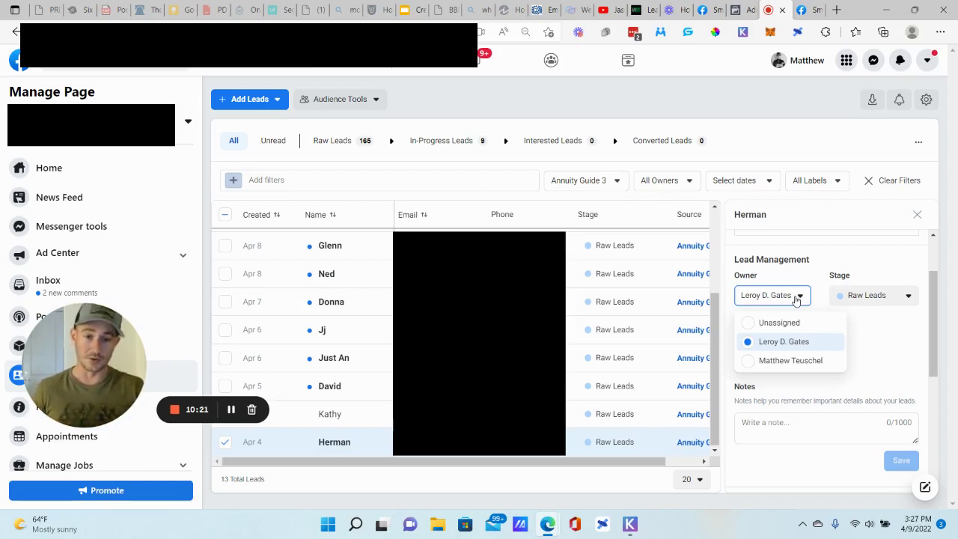
left_click(796, 300)
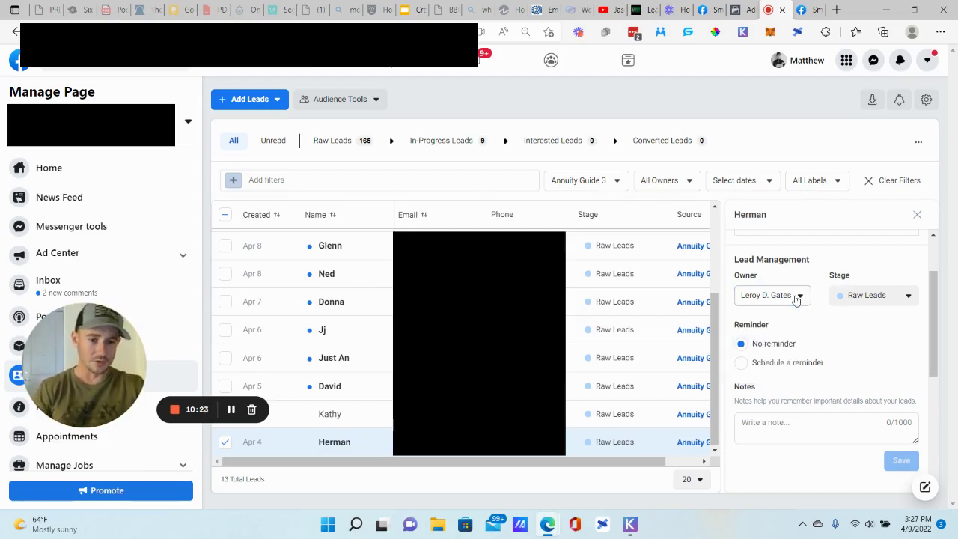
scroll(796, 299, "down", 2)
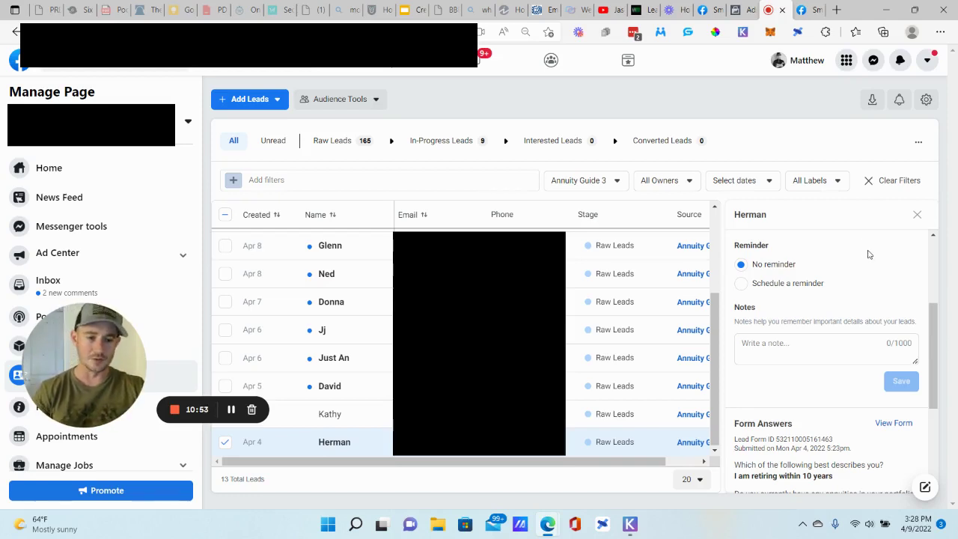
scroll(786, 309, "down", 1)
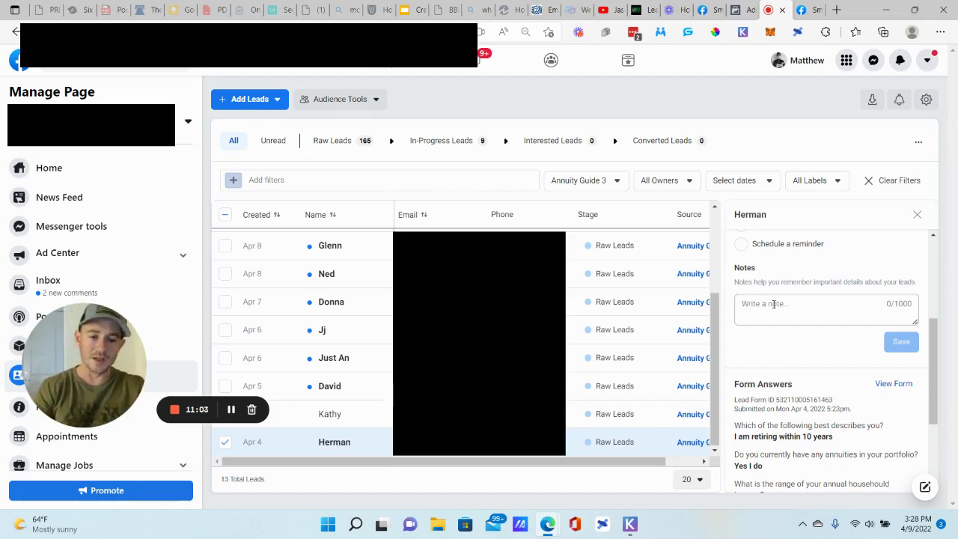
scroll(772, 303, "down", 1)
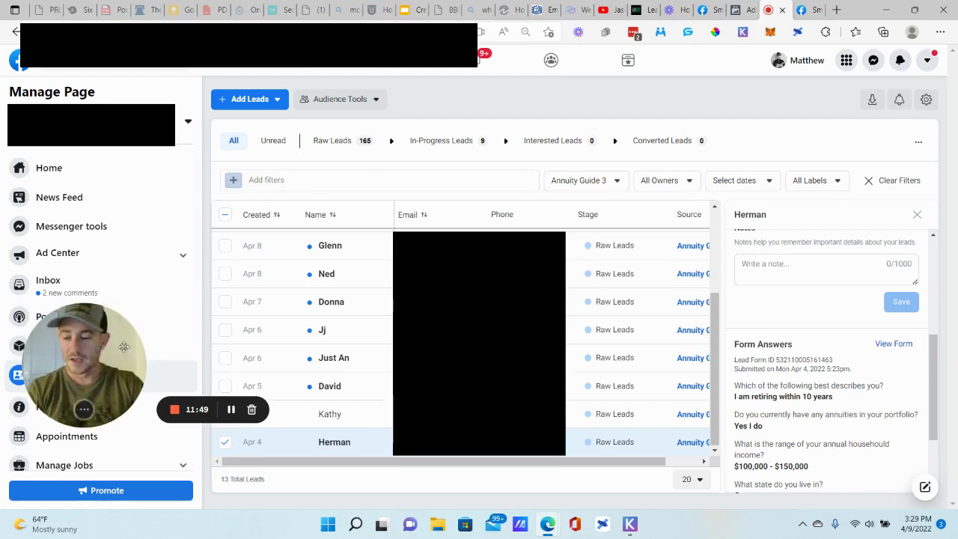
- Scroll the Manage Page sidebar and open the Page's Settings
left_click_drag(124, 347, 366, 295)
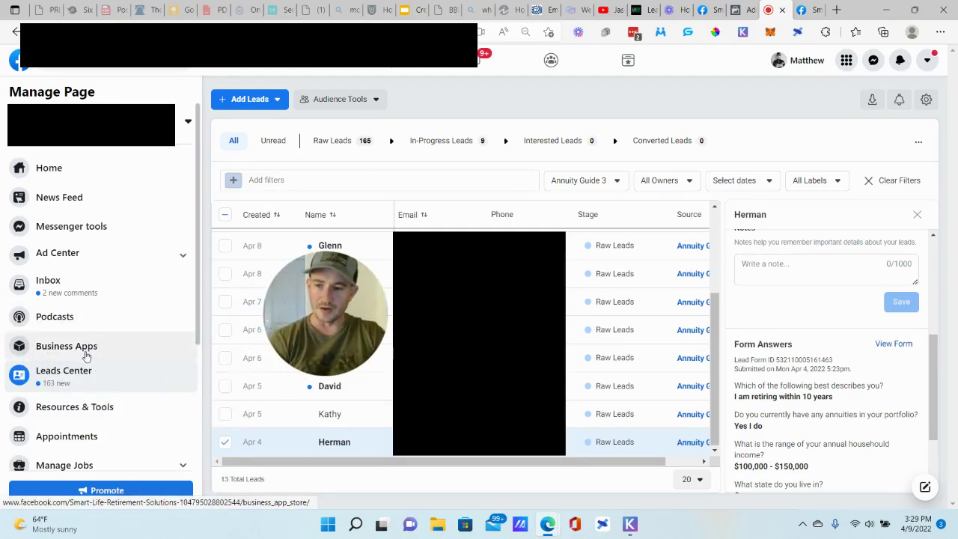
scroll(86, 356, "down", 1)
scroll(85, 383, "down", 3)
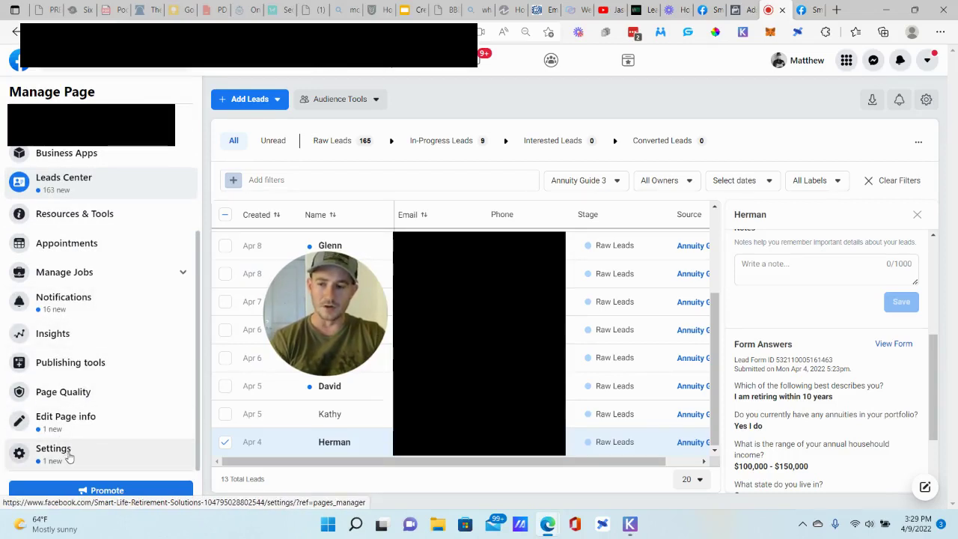
left_click(68, 458)
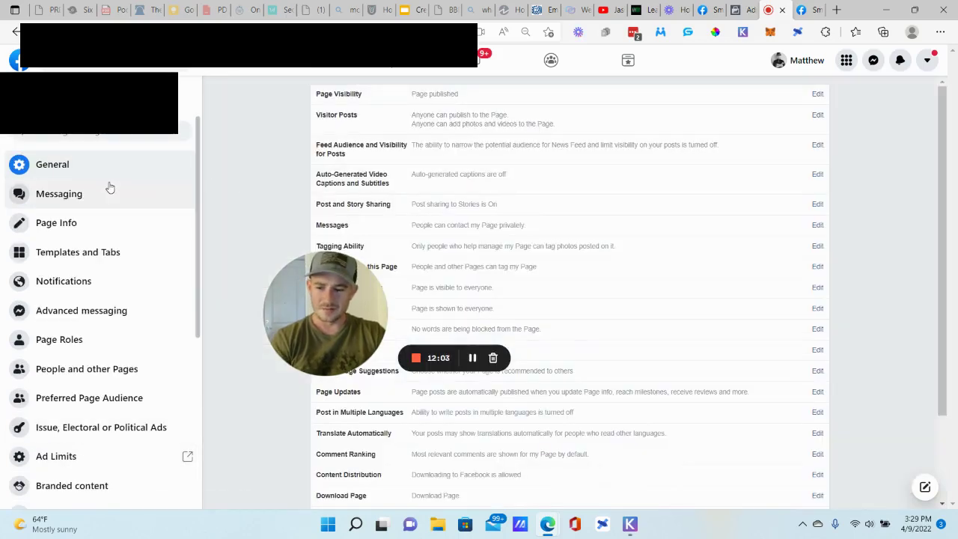
- Return to the Smart Life & Retirement Solutions Page home and browse through it
scroll(109, 187, "down", 3)
scroll(109, 187, "down", 4)
scroll(107, 188, "up", 5)
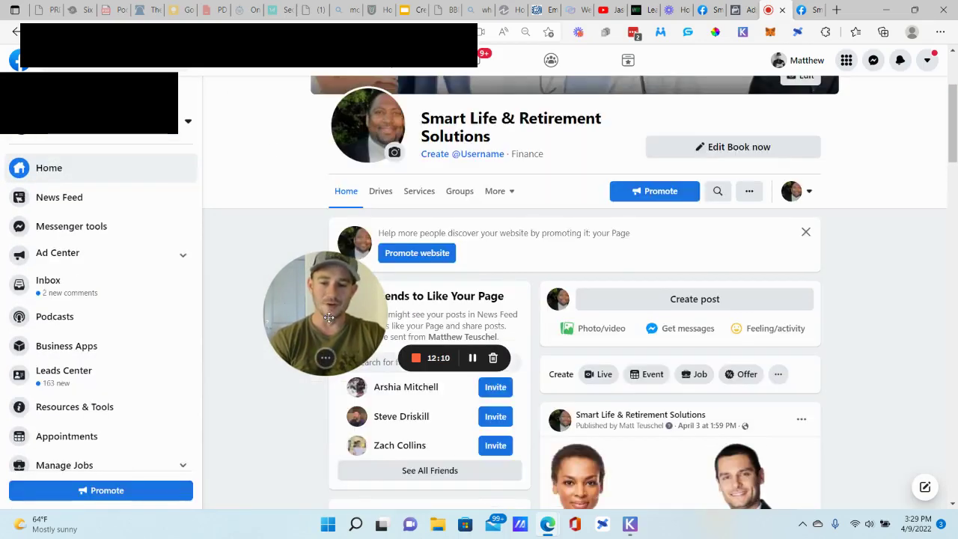
left_click_drag(325, 316, 244, 173)
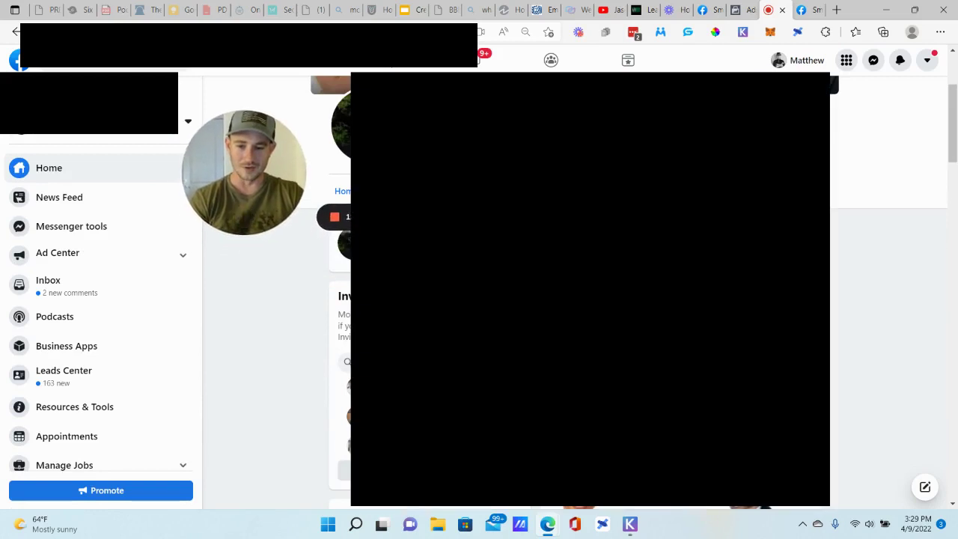
scroll(293, 350, "down", 2)
scroll(293, 350, "down", 3)
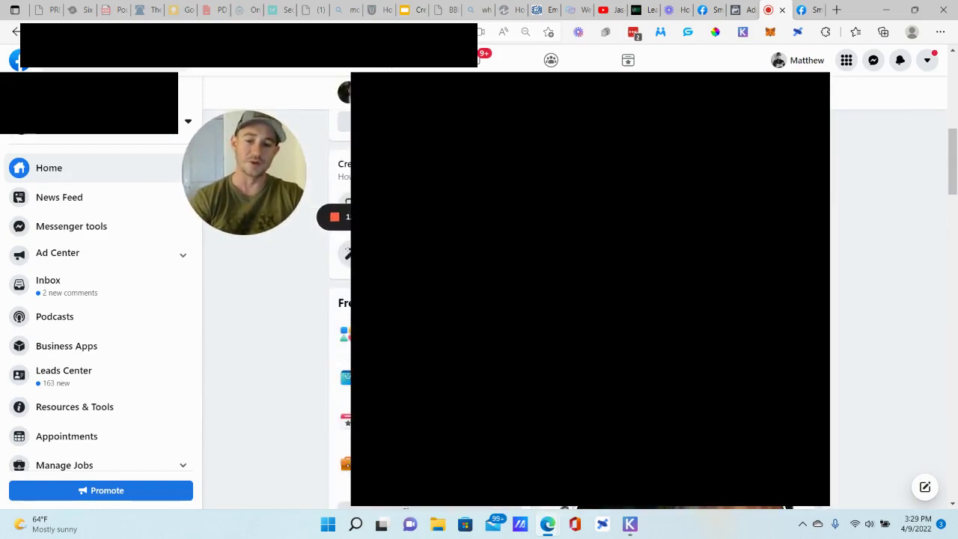
scroll(294, 350, "down", 2)
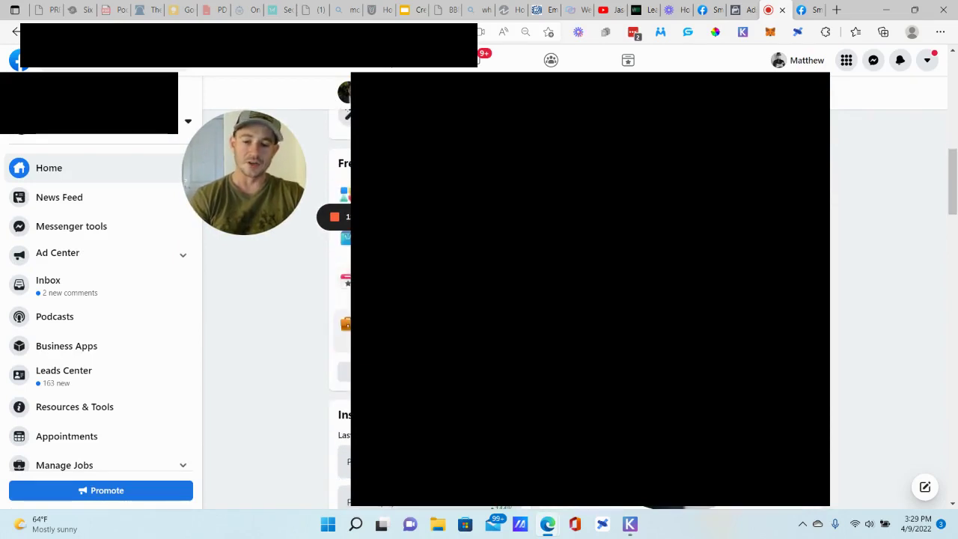
scroll(293, 350, "up", 1)
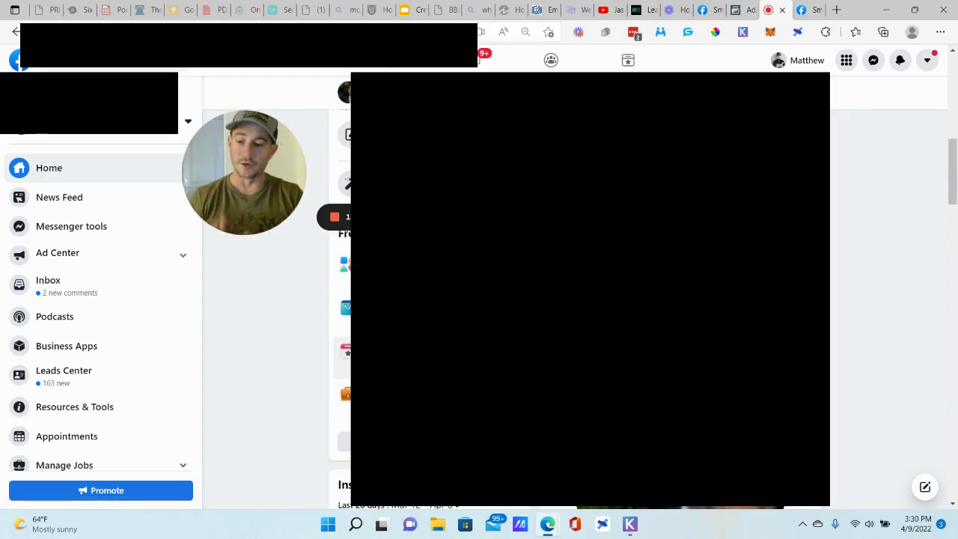
mouse_move(241, 173)
left_click_drag(241, 173, 129, 401)
scroll(274, 282, "up", 4)
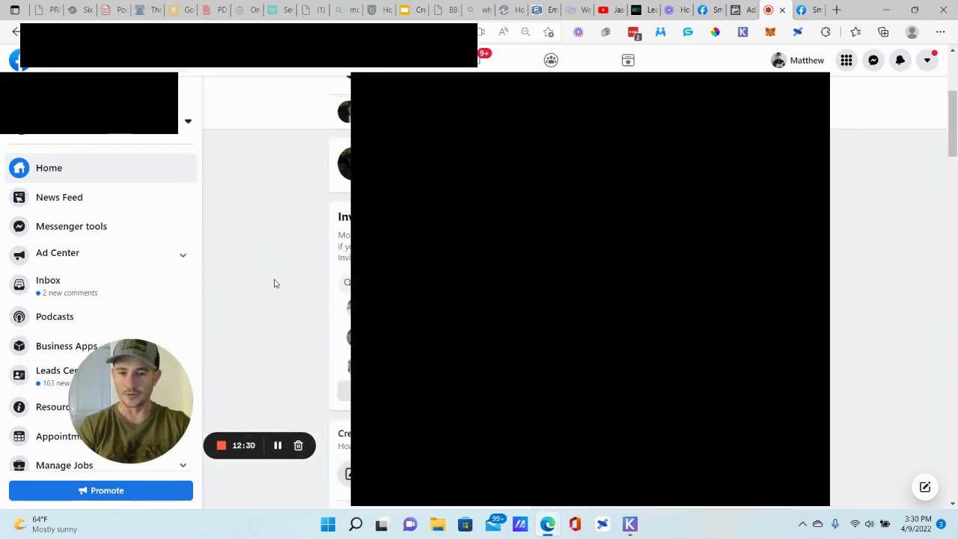
scroll(274, 283, "up", 1)
scroll(274, 283, "up", 1)
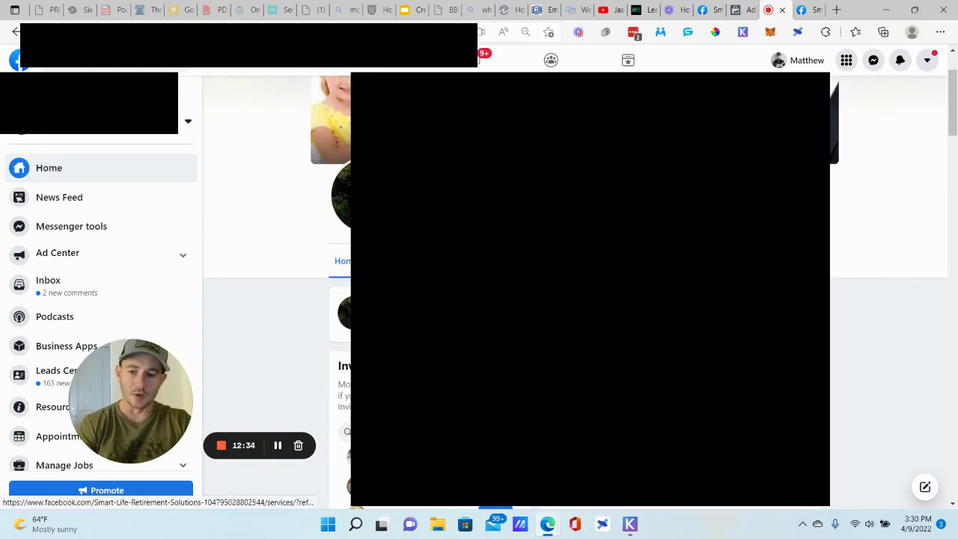
scroll(909, 377, "up", 2)
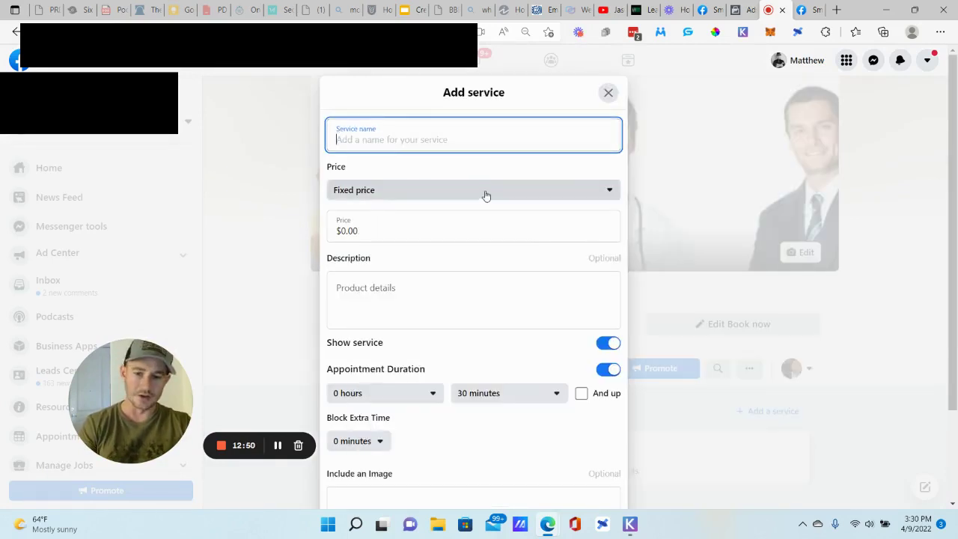
- Change the service's pricing option from fixed $0.00 to Free
left_click(483, 192)
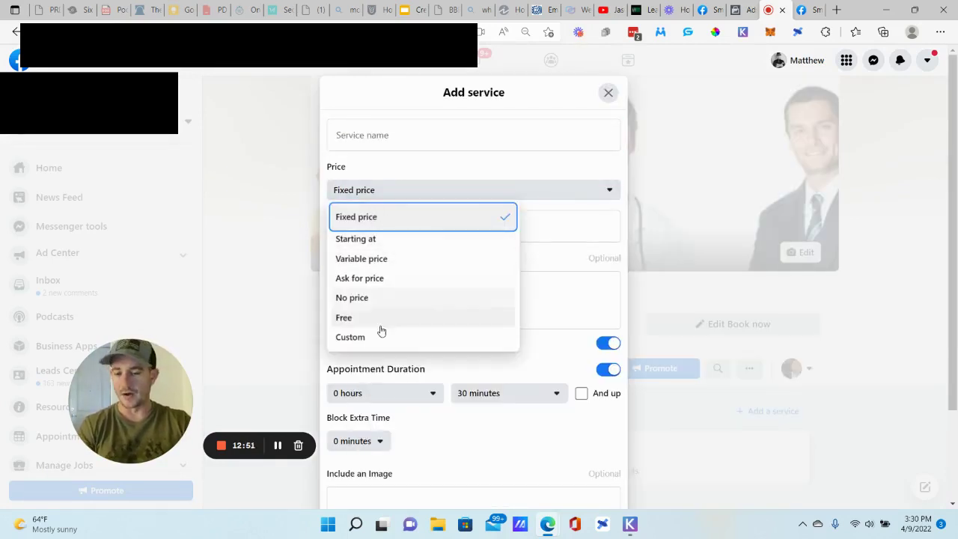
left_click(516, 104)
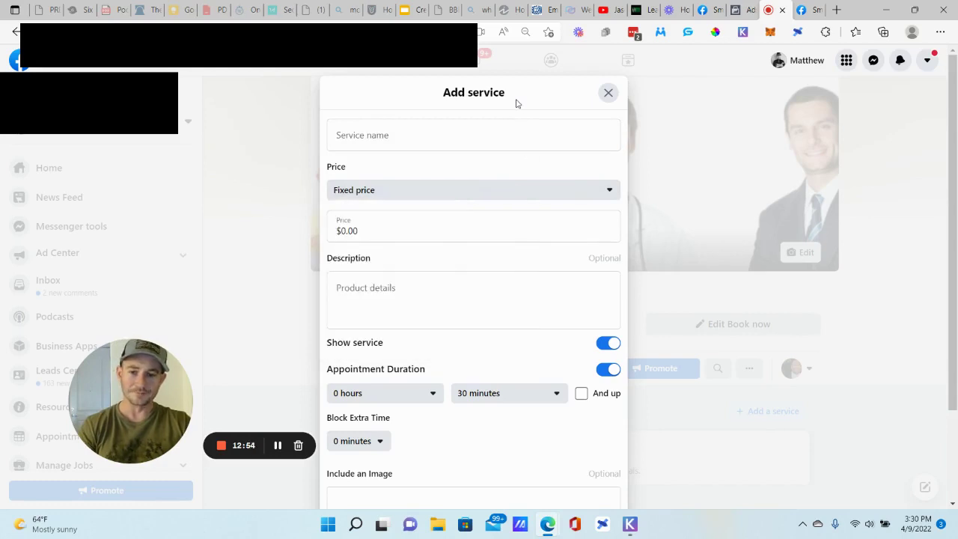
left_click(420, 191)
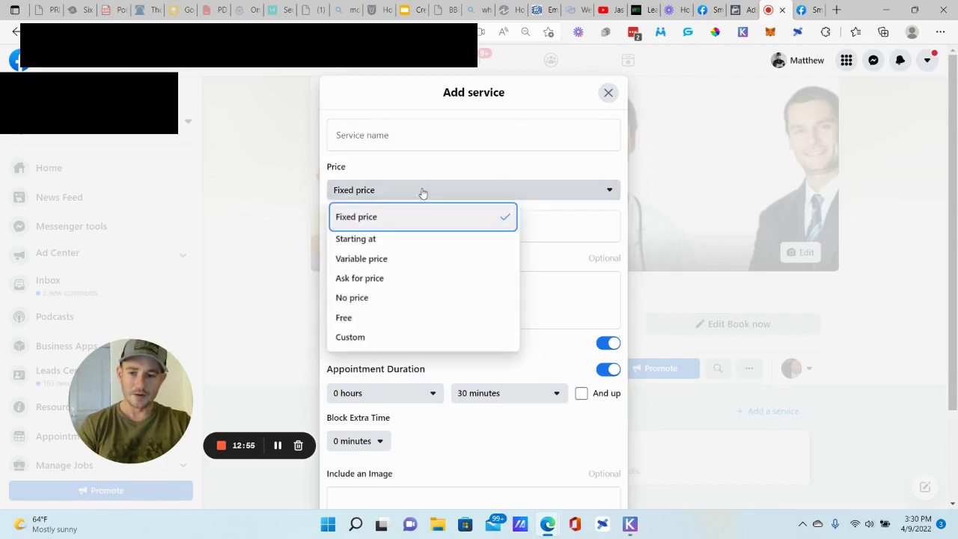
left_click(368, 320)
- Start the description and view the 30-minute Free Custom Annuity Retirement Plan listing
left_click(386, 249)
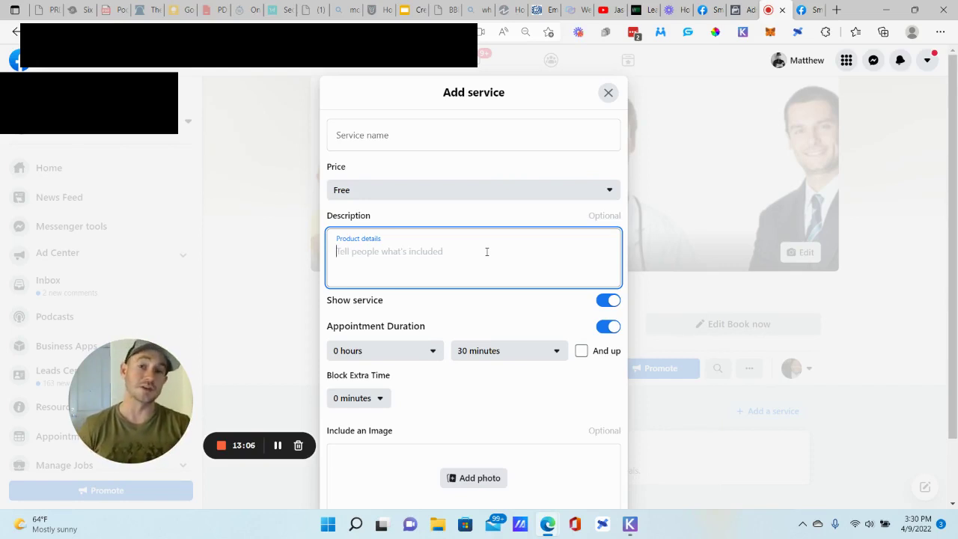
scroll(441, 261, "down", 1)
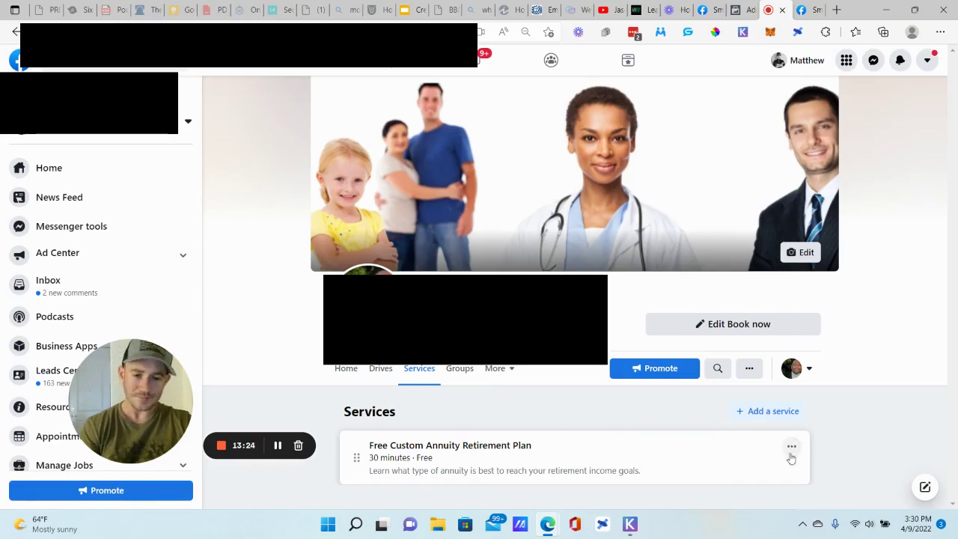
left_click_drag(157, 380, 298, 362)
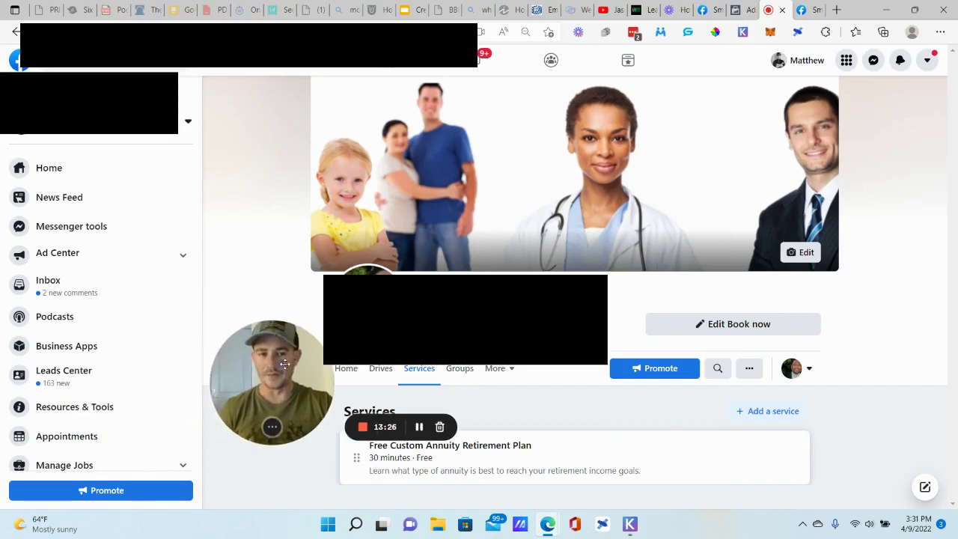
- Copy the Page's booking link from Appointments, then return to the Ads Manager lead form
left_click(81, 443)
left_click_drag(266, 374, 122, 397)
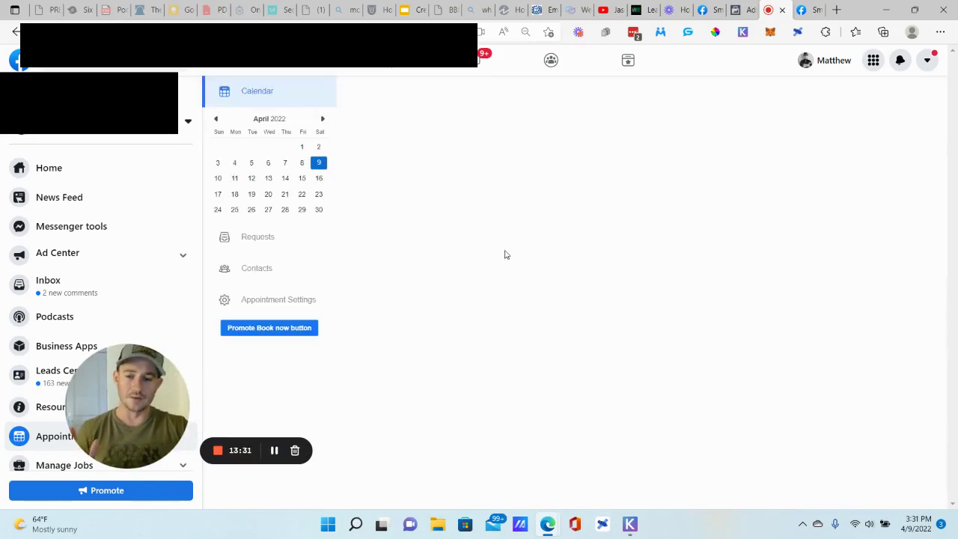
mouse_move(893, 441)
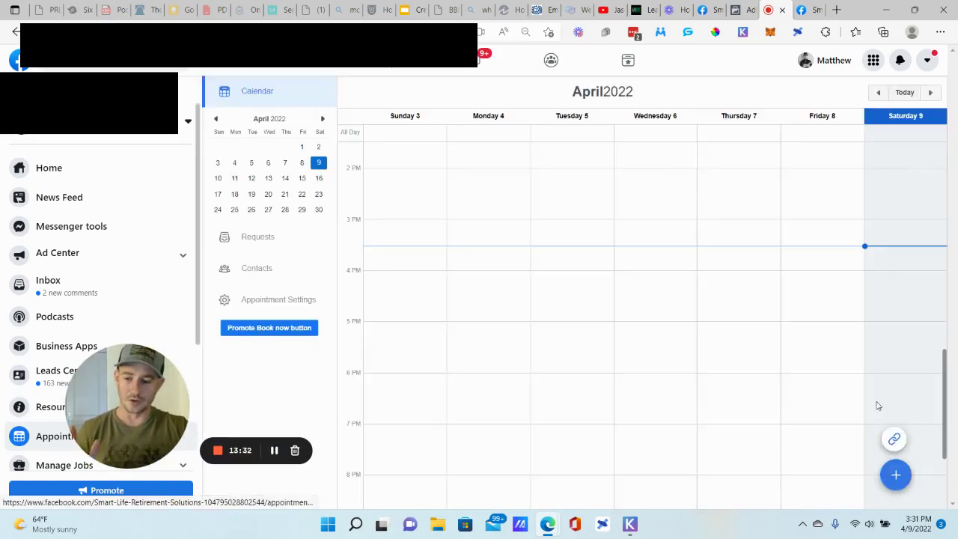
left_click(894, 442)
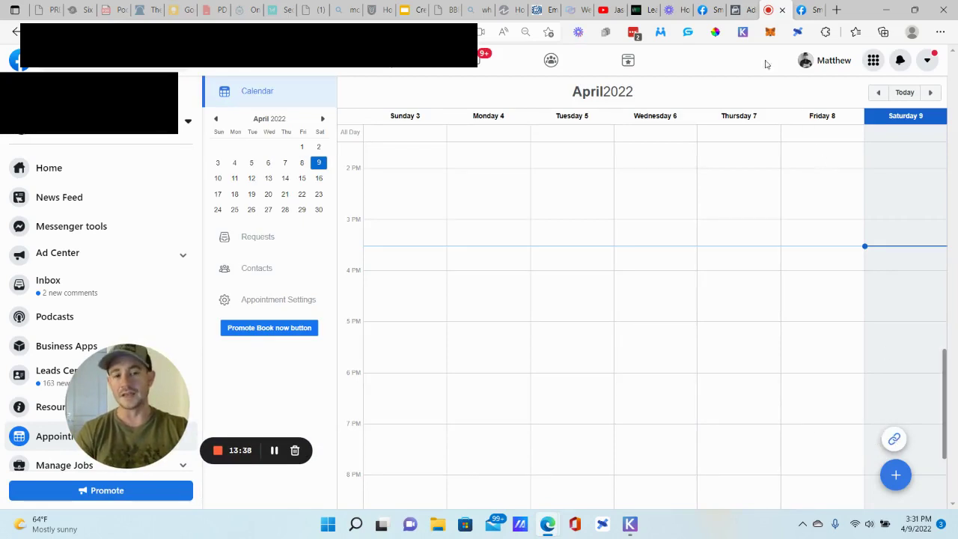
left_click(741, 10)
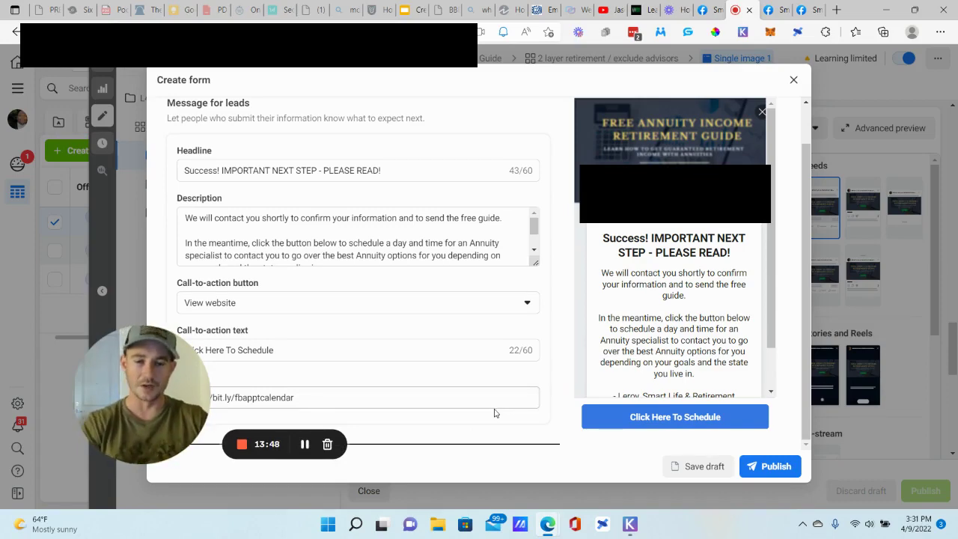
- Load the copied booking link in a new tab, showing the Page's free 30-minute annuity plan
left_click(814, 8)
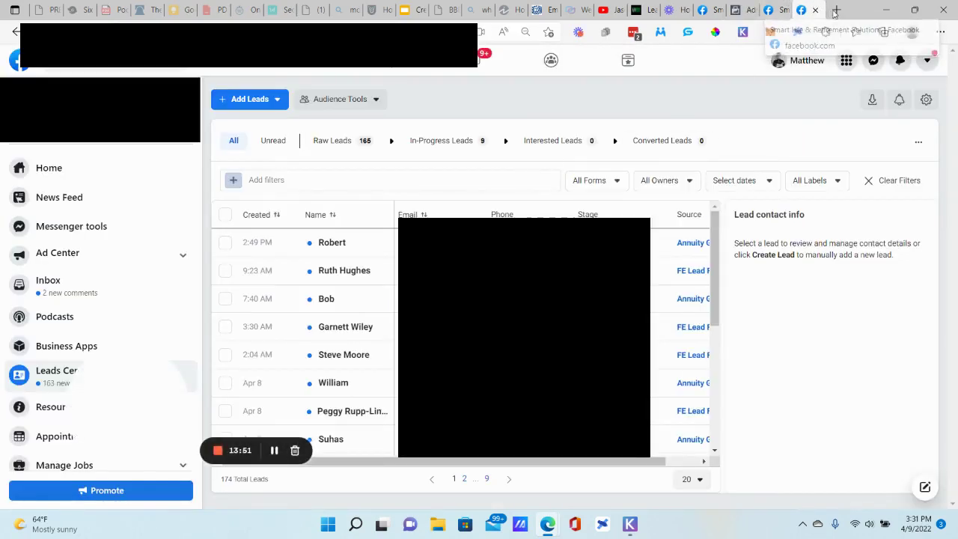
left_click(835, 10)
right_click(346, 36)
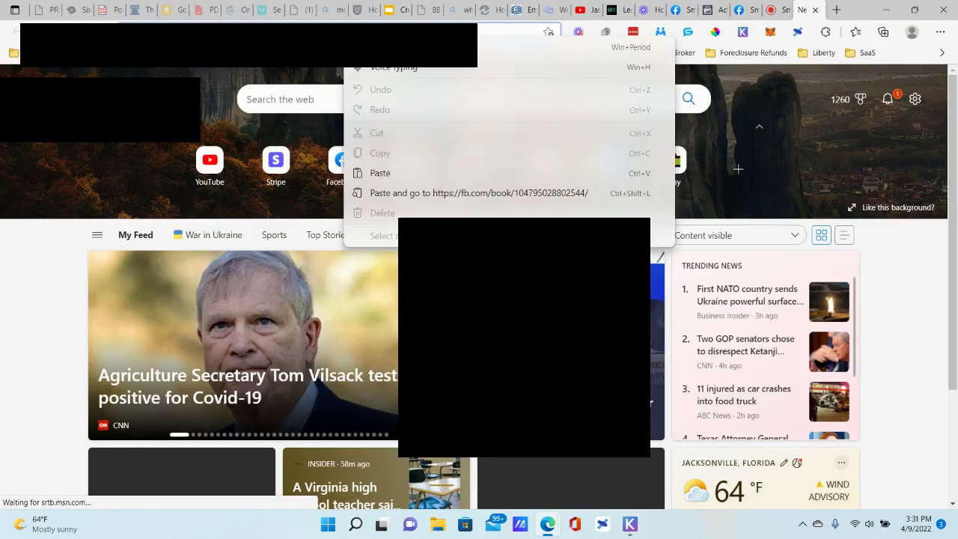
left_click(423, 192)
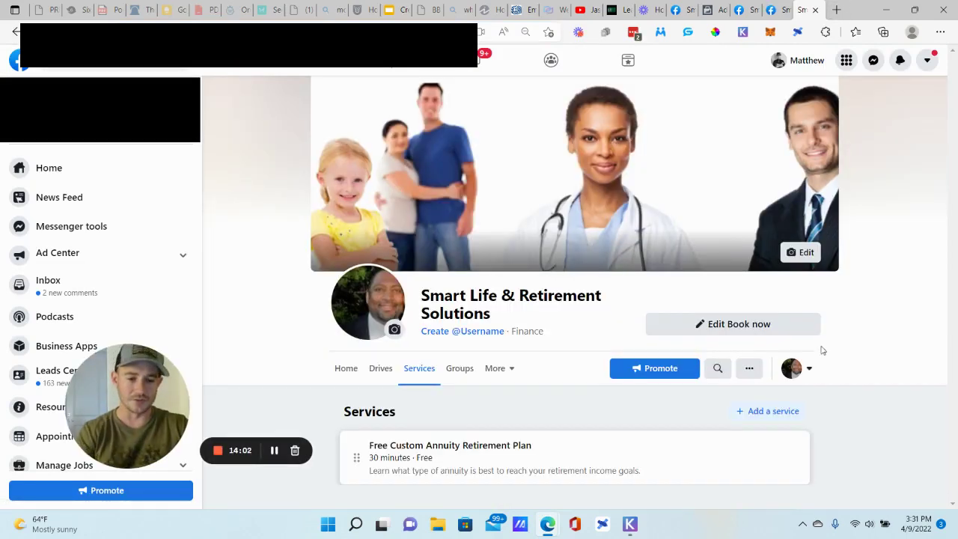
- View the Page as your personal profile and scroll down to the free annuity plan's service card
left_click(807, 368)
left_click(717, 466)
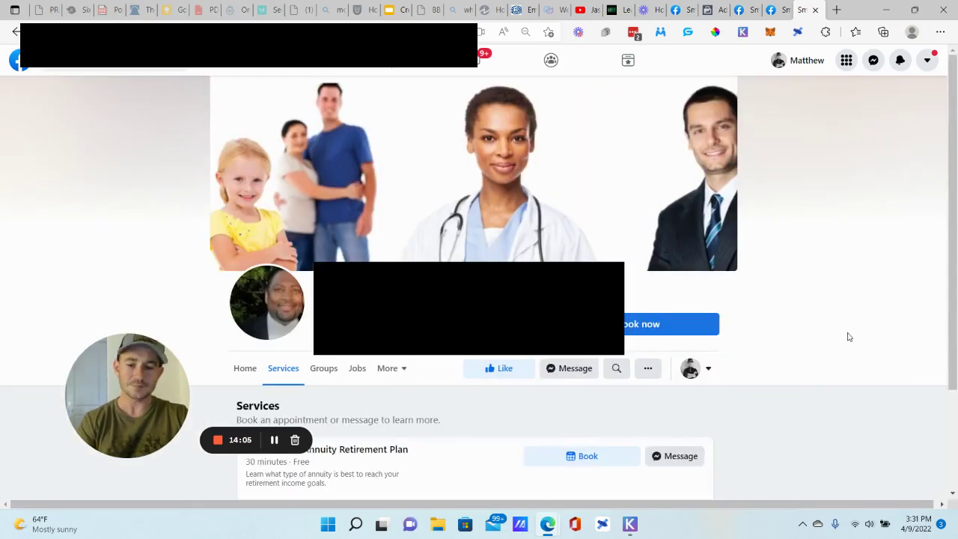
scroll(848, 337, "down", 1)
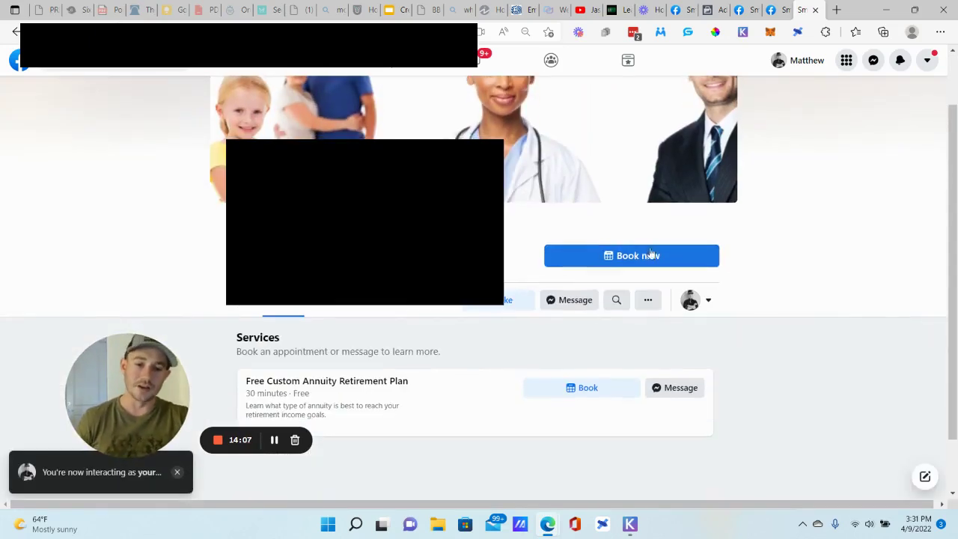
scroll(647, 277, "down", 1)
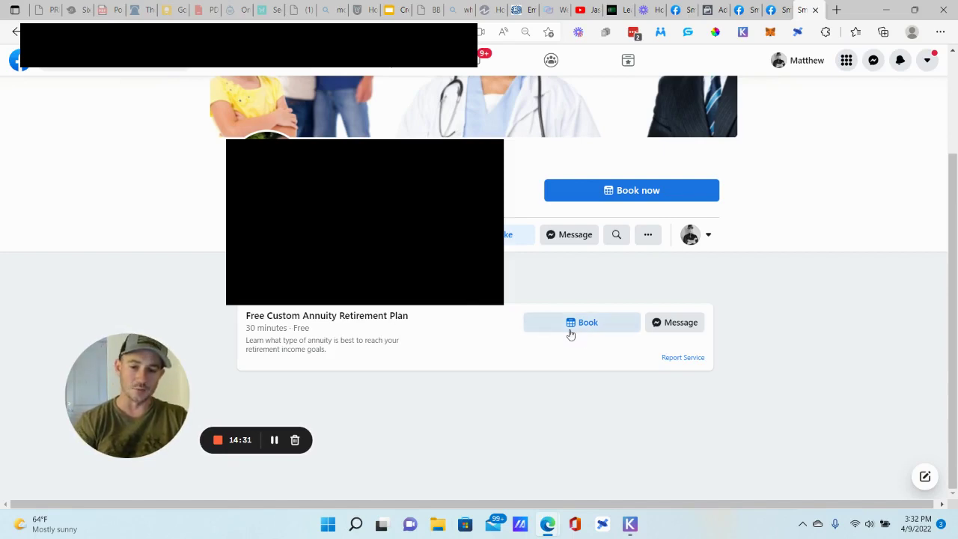
- Start booking the Free Custom Annuity Retirement Plan, then close the booking window without booking
left_click(621, 330)
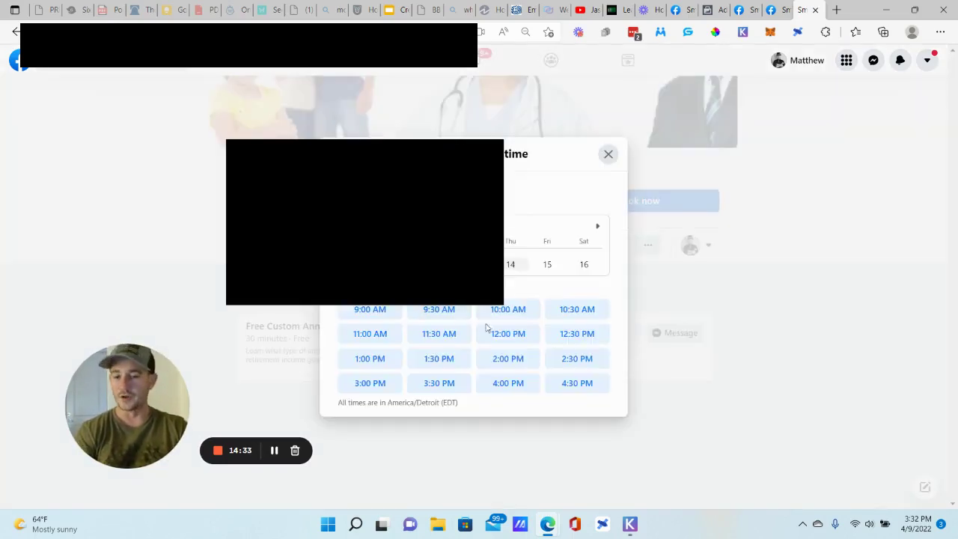
left_click(607, 154)
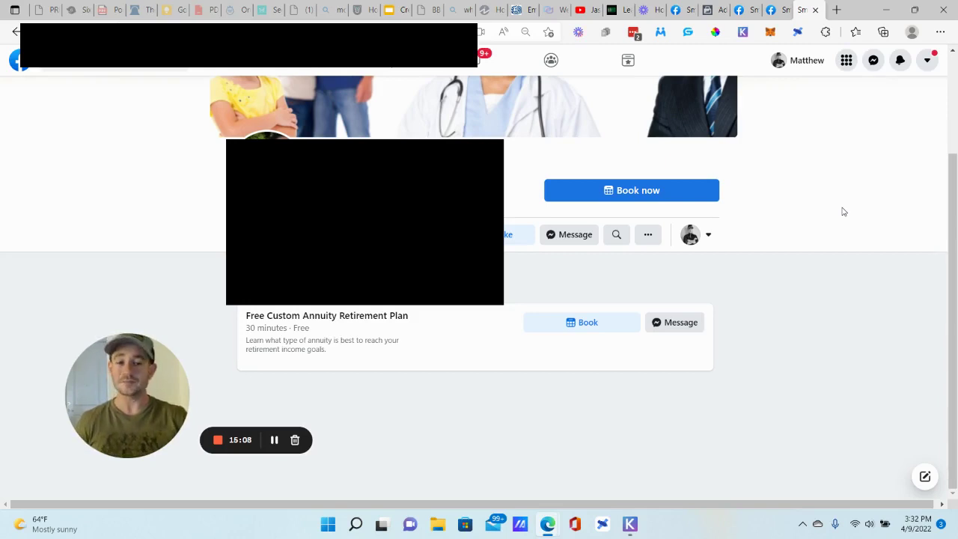
- Return to the Page's Leads Center showing 174 leads: 165 Raw, 9 In-Progress
left_click(707, 10)
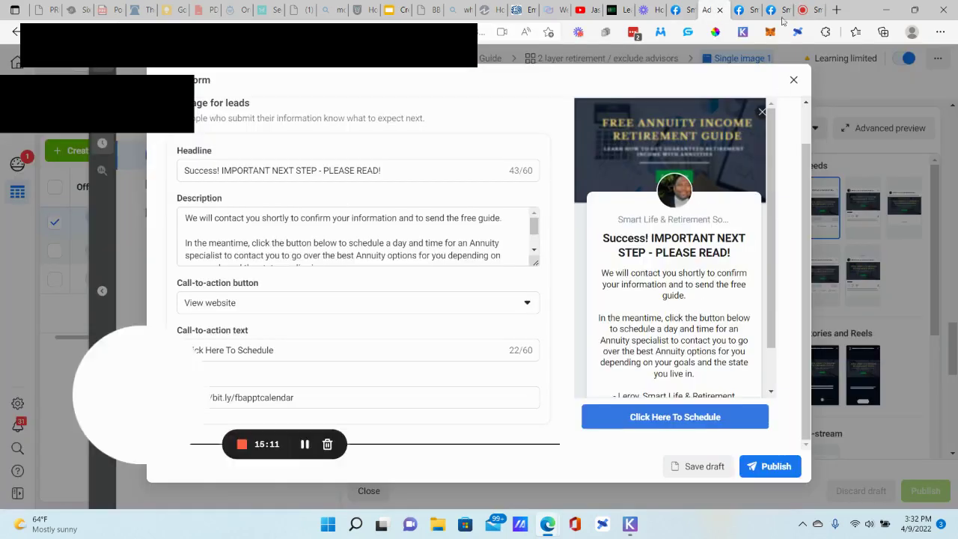
left_click(745, 9)
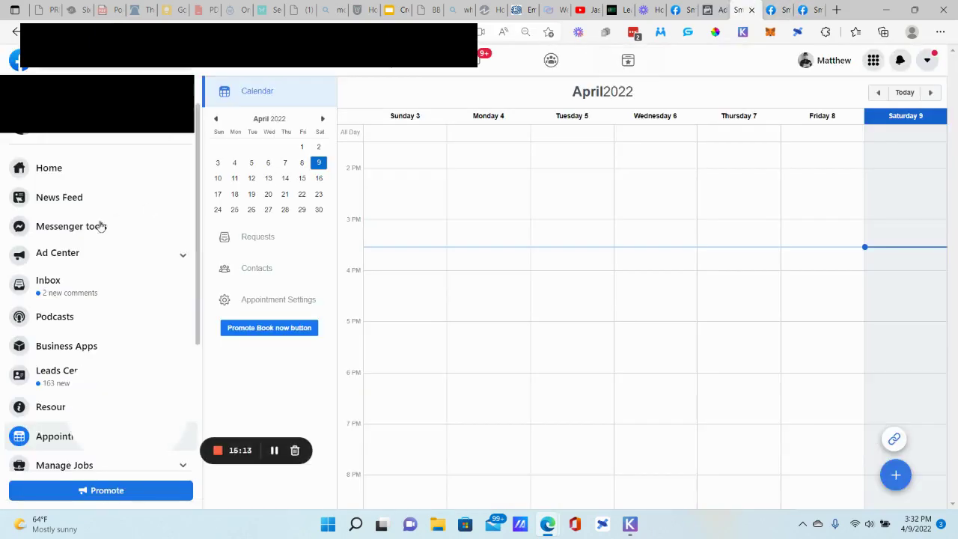
scroll(71, 292, "down", 1)
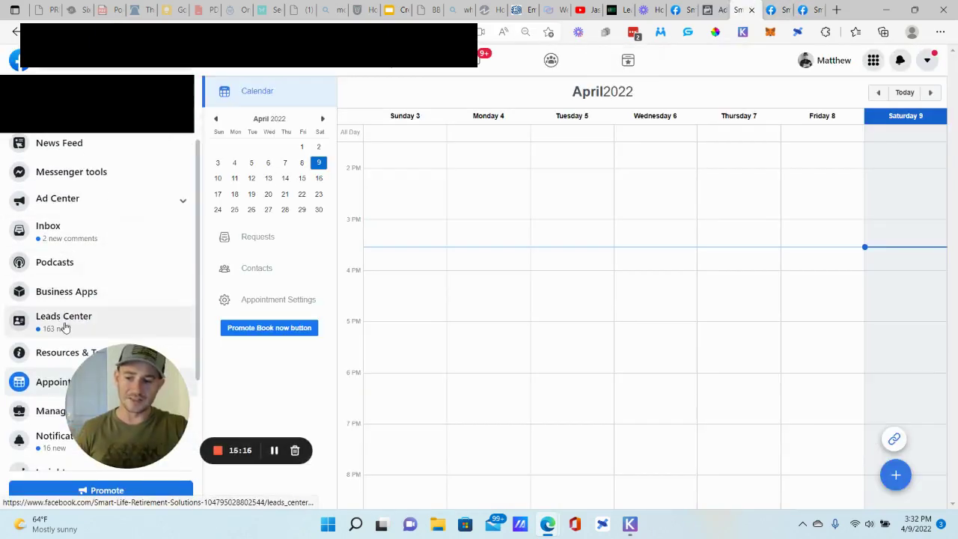
left_click(66, 327)
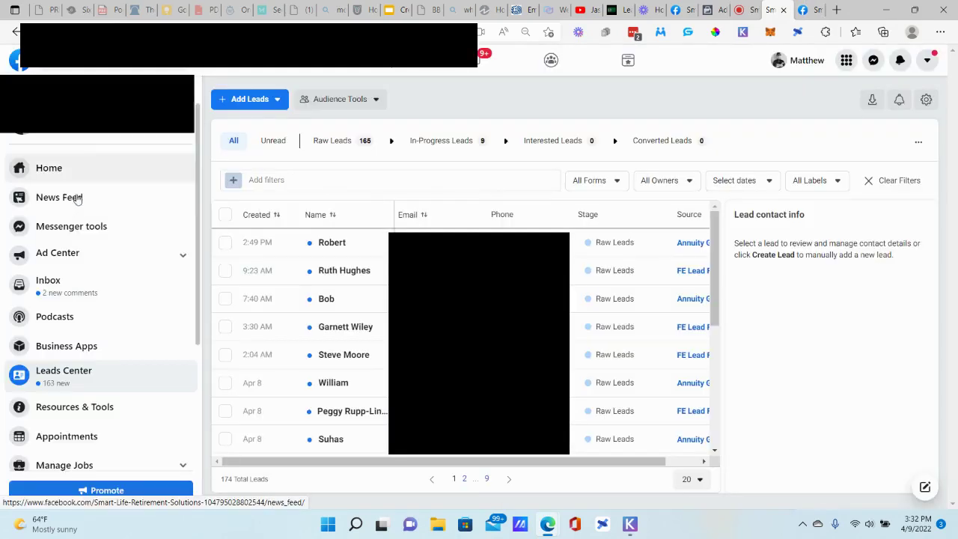
- Open the Smart Life & Retirement Solutions Home dashboard and browse its Business Tools and Insights sections
left_click(62, 168)
scroll(314, 274, "down", 5)
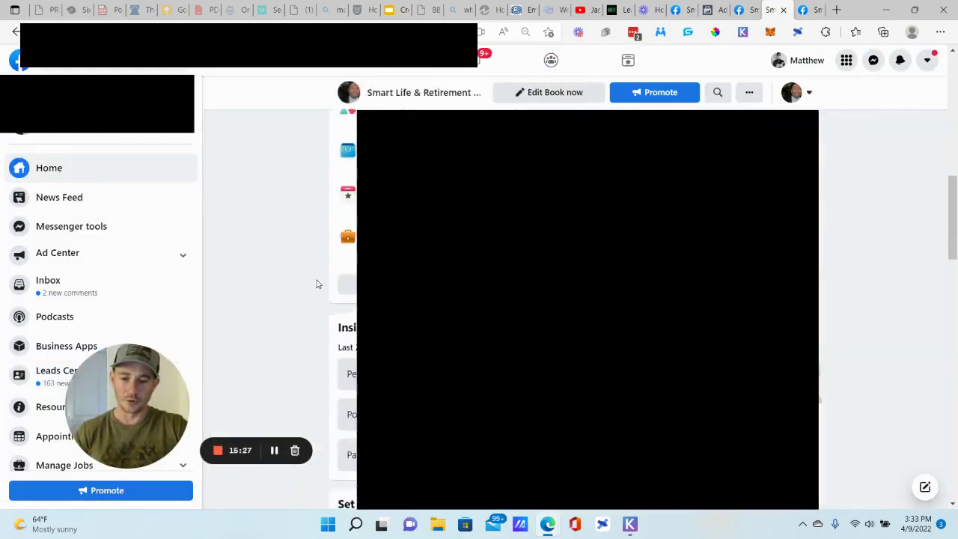
scroll(317, 282, "up", 3)
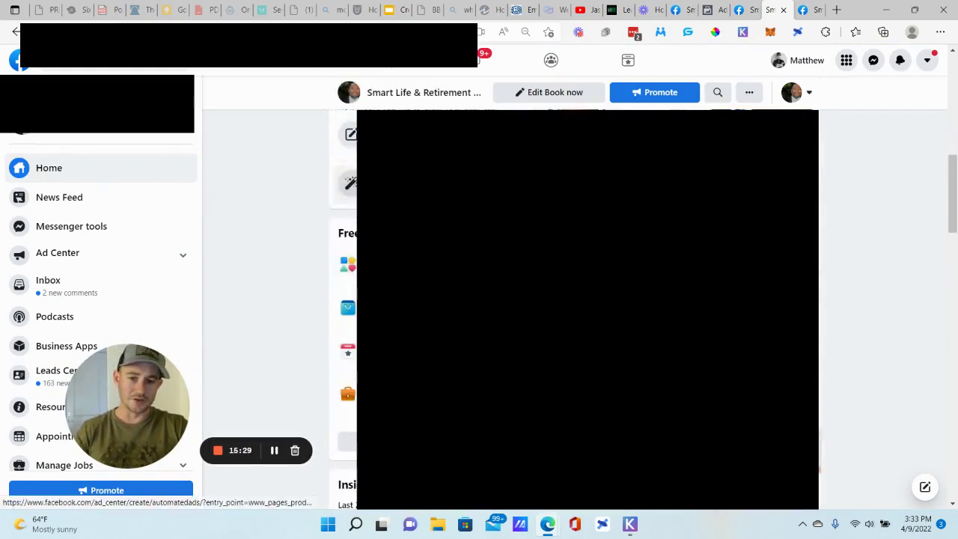
scroll(344, 300, "down", 1)
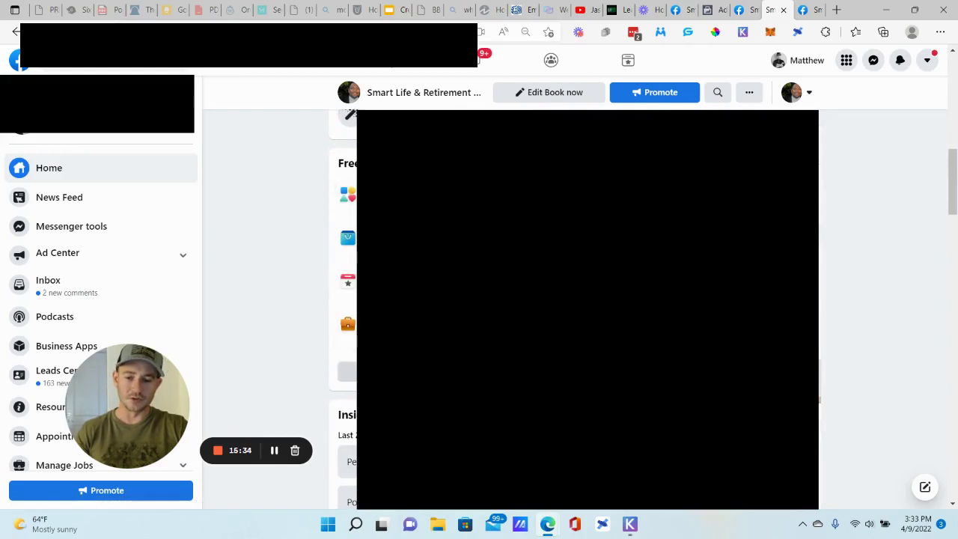
scroll(347, 323, "down", 1)
scroll(347, 254, "up", 1)
left_click_drag(135, 402, 200, 378)
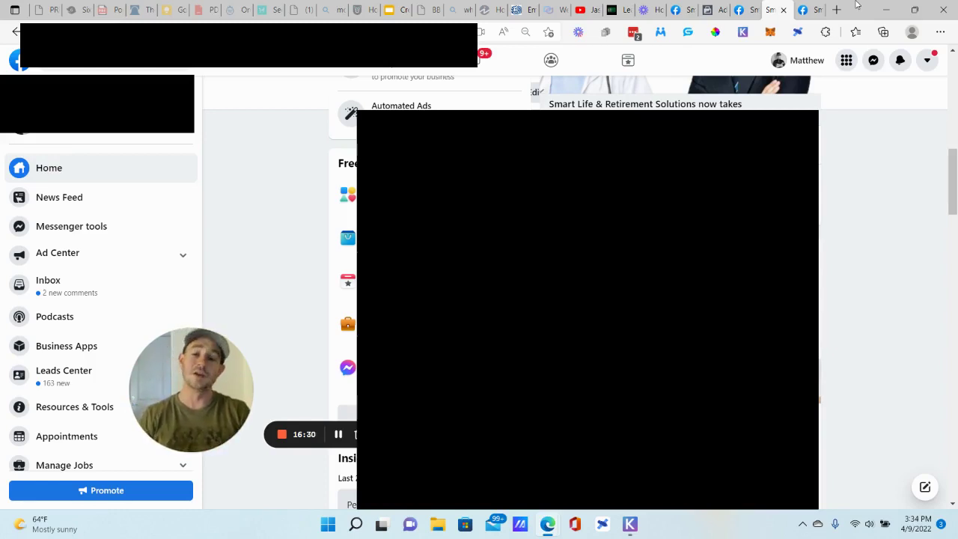
- Close the Ads Manager lead form and review the Ads table: three ads, 13 leads at $11.64
left_click(715, 10)
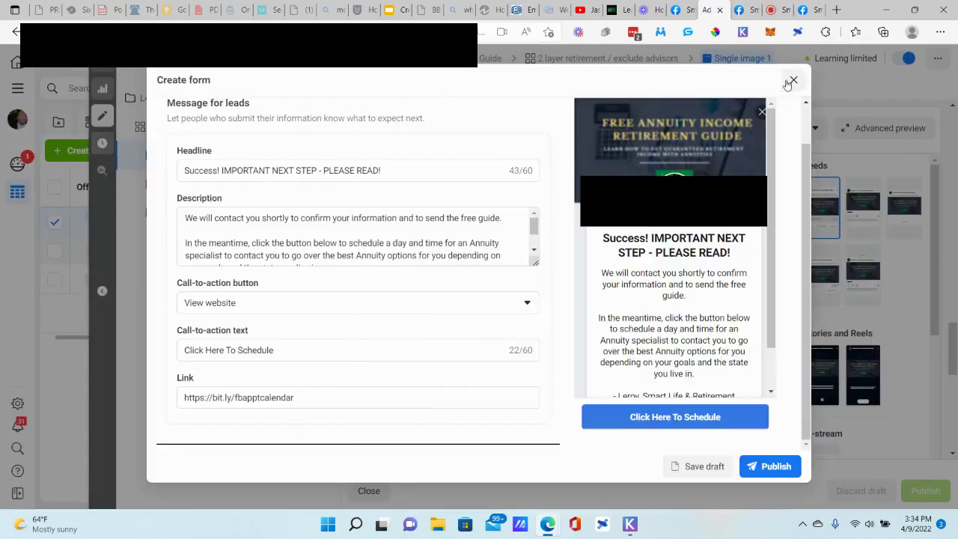
left_click(792, 81)
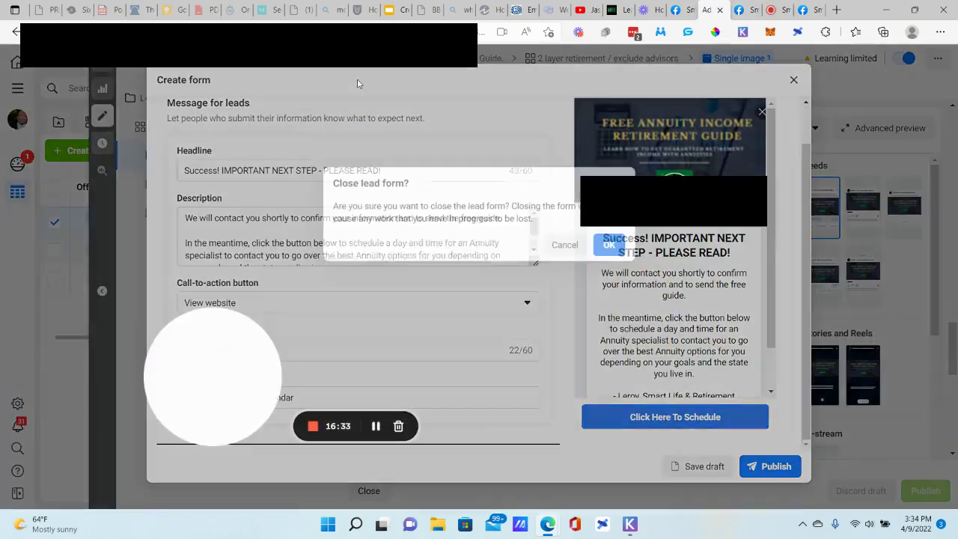
key("Return")
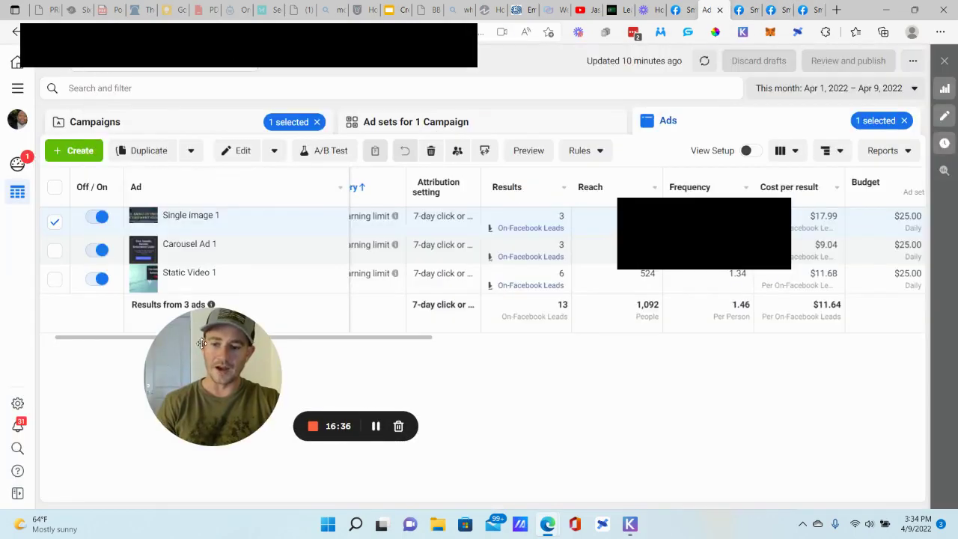
left_click_drag(206, 350, 107, 385)
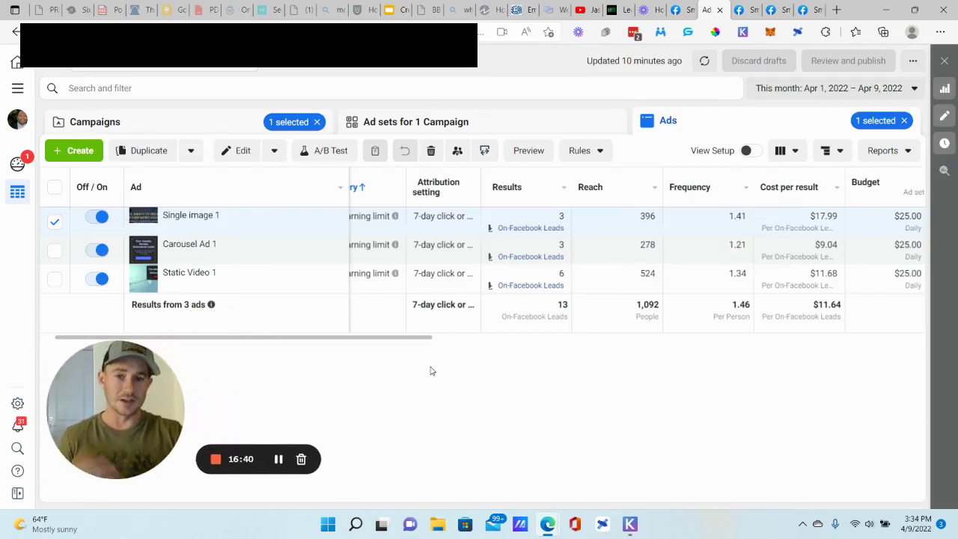